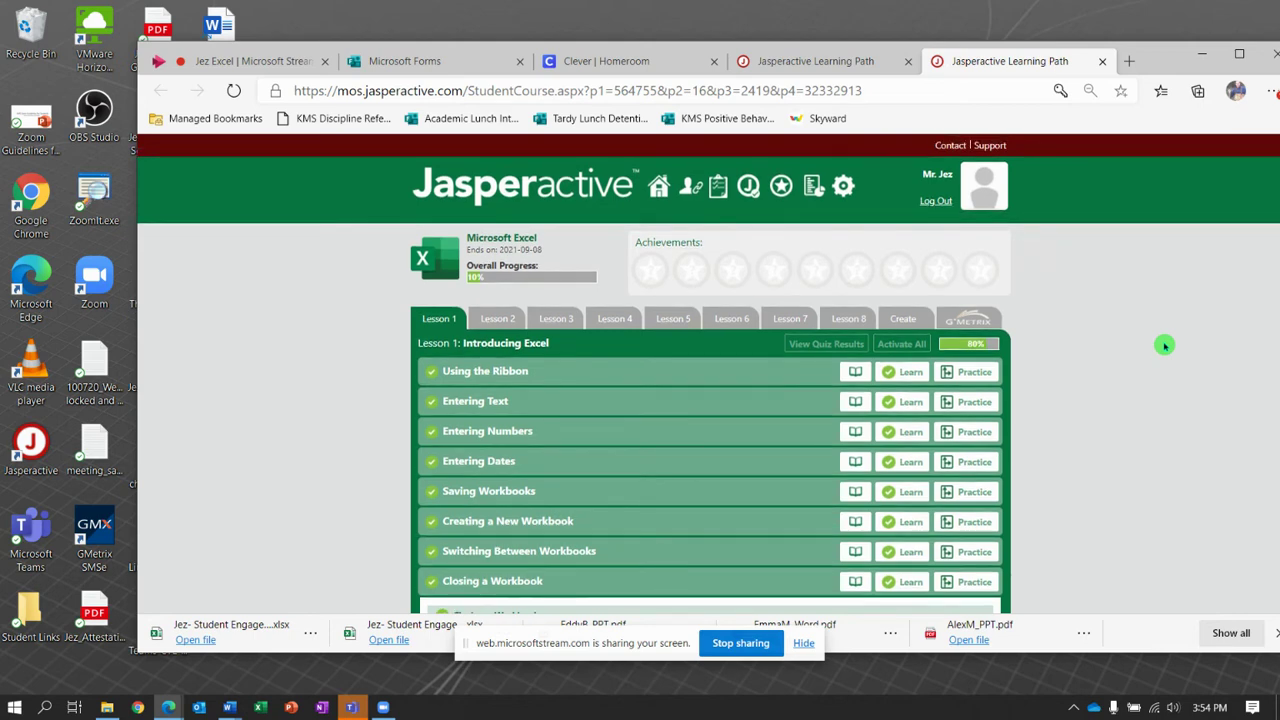
Scroll to Lesson 1's Working with the Compatibility Mode row and launch its Learn exercise.
{"action": "scroll", "coordinate": [1164, 346], "scroll_direction": "down", "scroll_amount": 1}
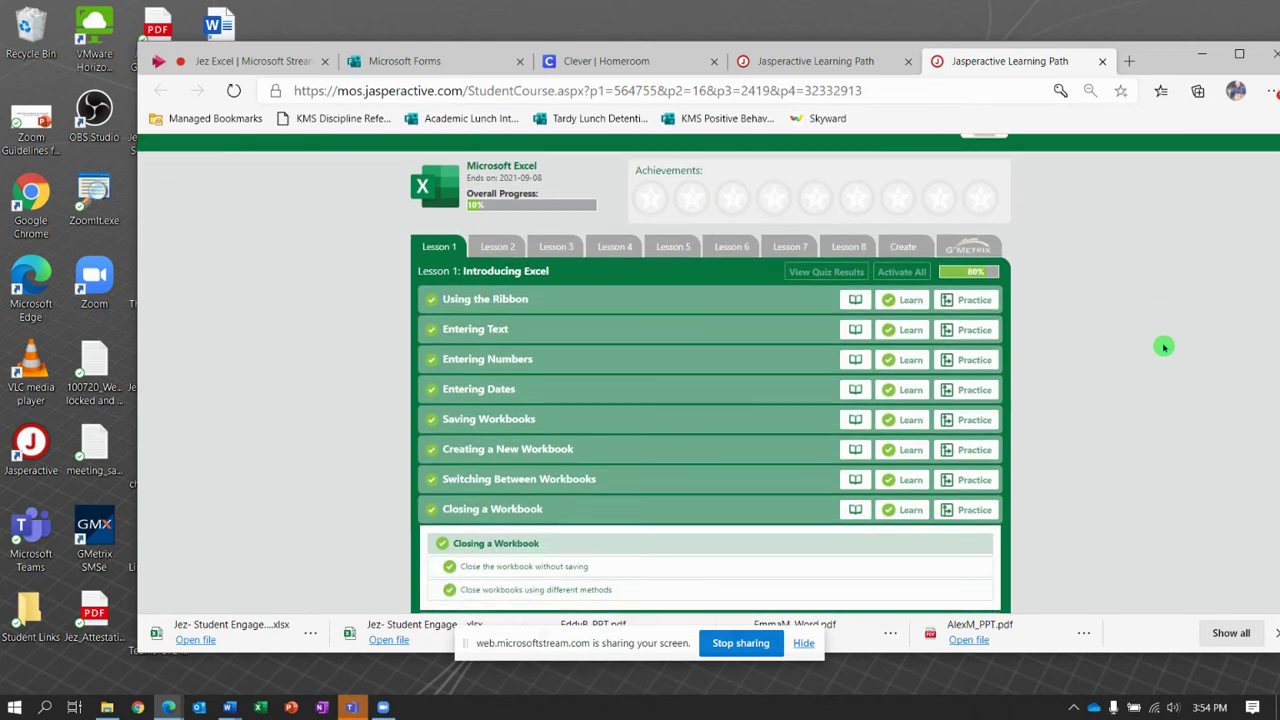
{"action": "scroll", "coordinate": [1164, 346], "scroll_direction": "down", "scroll_amount": 2}
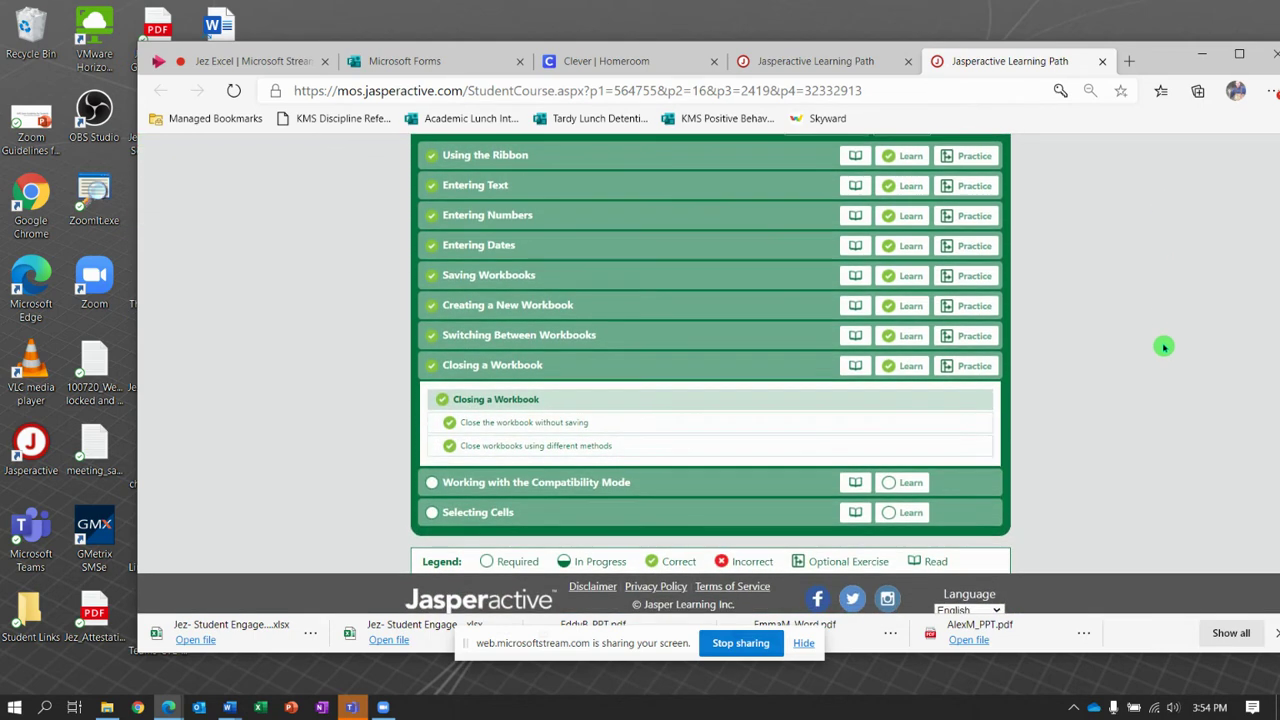
{"action": "left_click", "coordinate": [897, 484]}
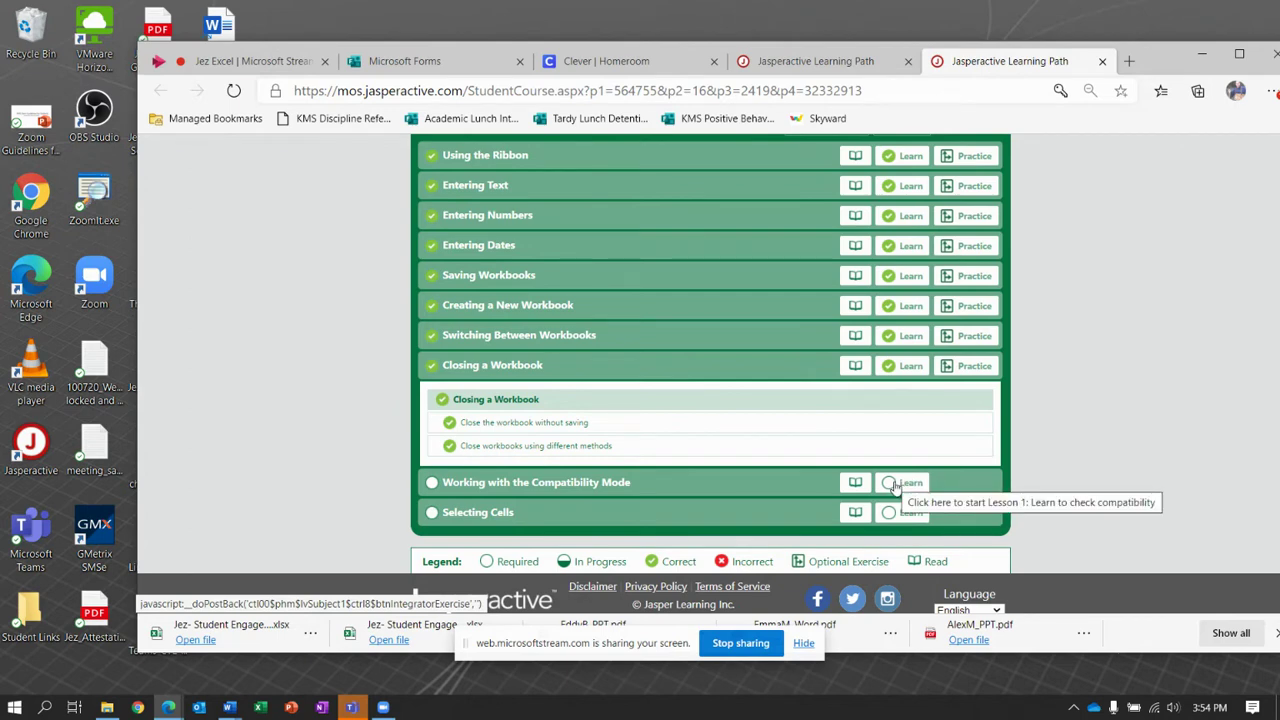
{"action": "left_click", "coordinate": [897, 484]}
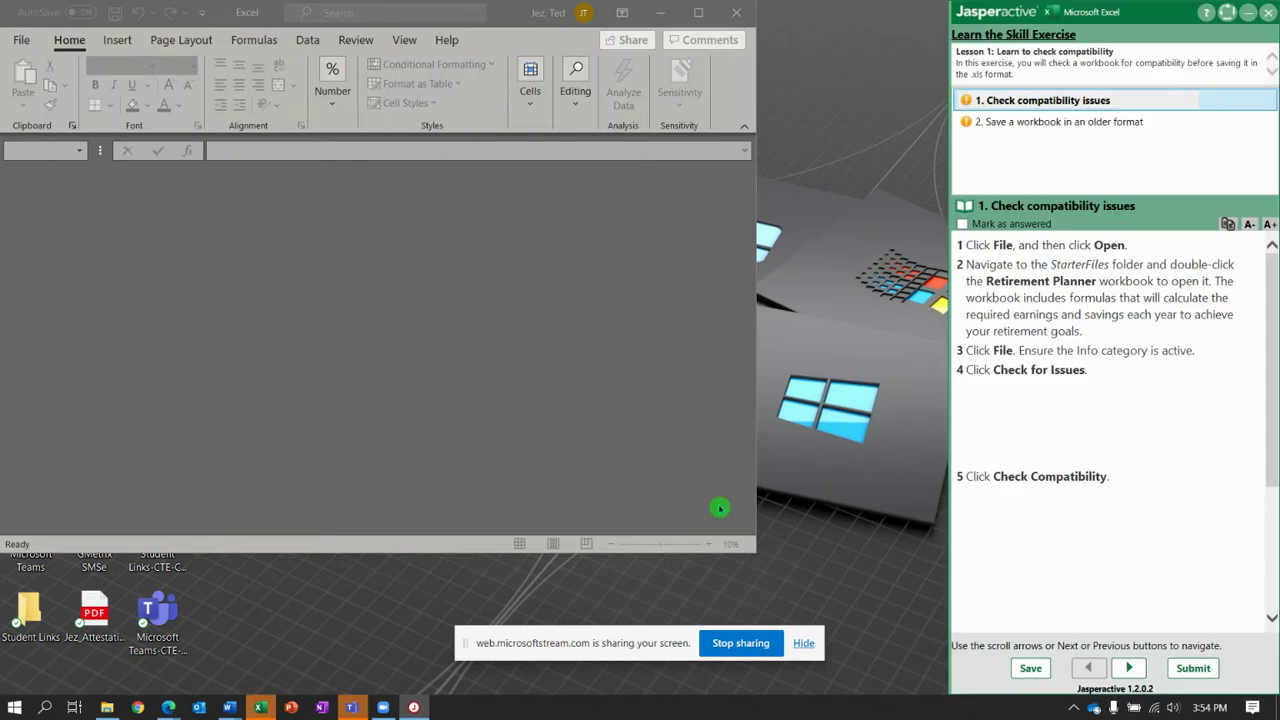
Enlarge the Excel window and open Retirement Planner.xlsx from Documents\Jasperactive\StarterFiles.
{"action": "left_click_drag", "start_coordinate": [757, 553], "coordinate": [940, 694]}
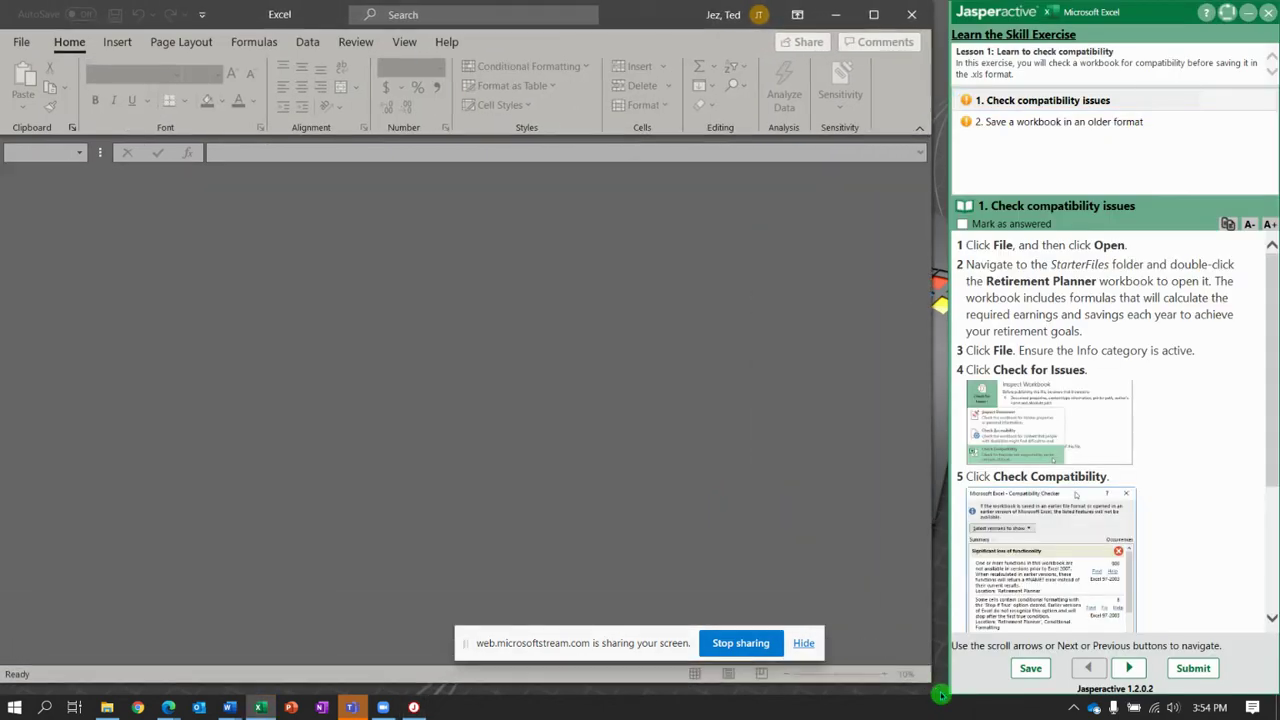
{"action": "left_click", "coordinate": [22, 46]}
{"action": "left_click", "coordinate": [45, 156]}
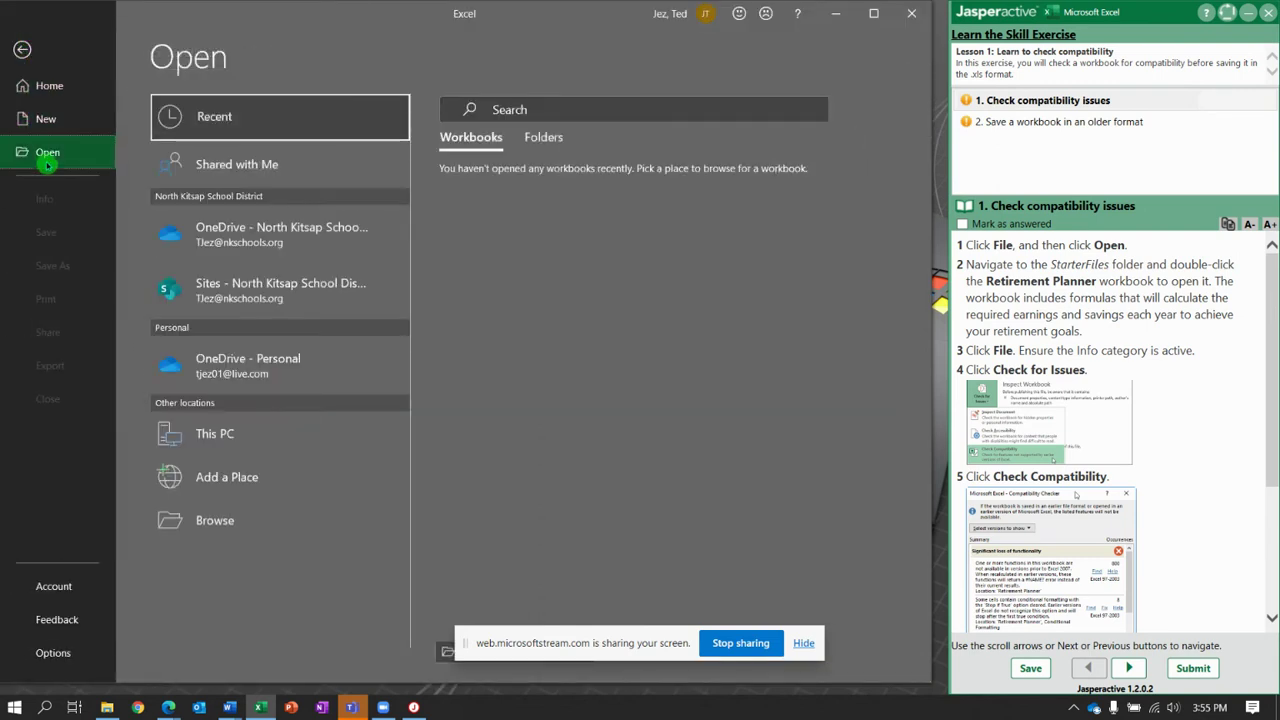
{"action": "left_click", "coordinate": [218, 433]}
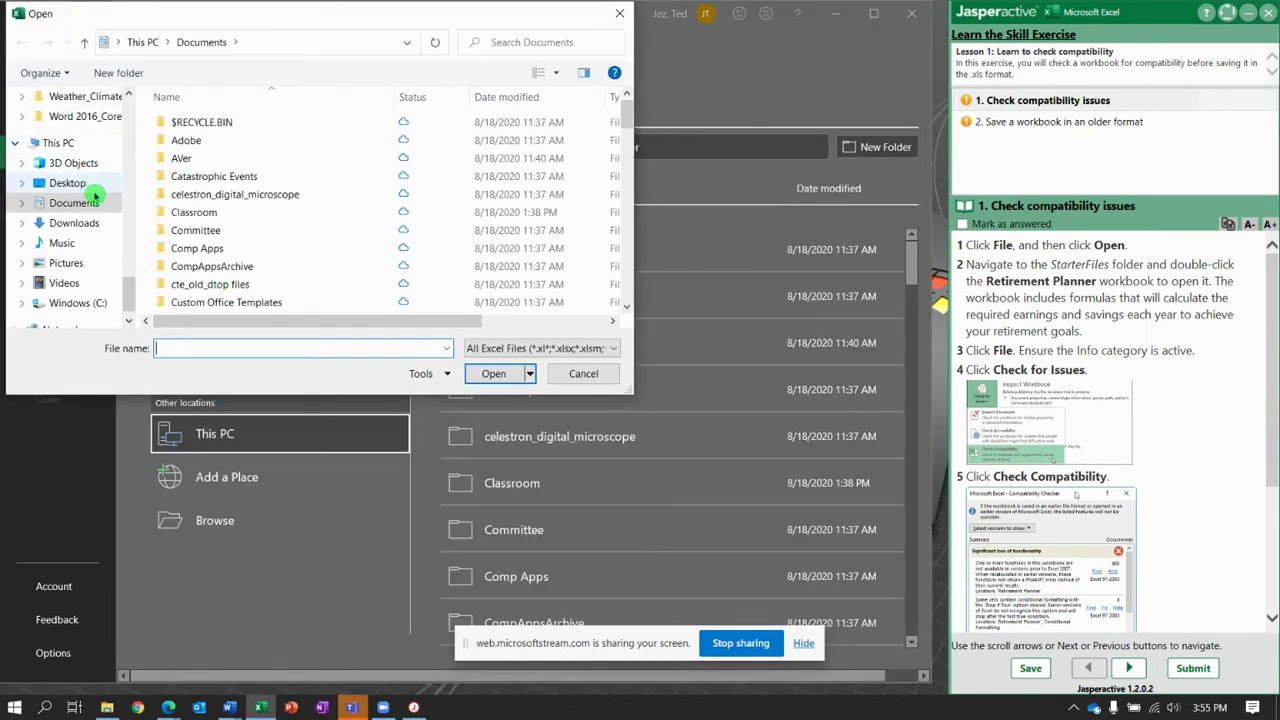
{"action": "scroll", "coordinate": [282, 231], "scroll_direction": "down", "scroll_amount": 3}
{"action": "scroll", "coordinate": [279, 232], "scroll_direction": "down", "scroll_amount": 2}
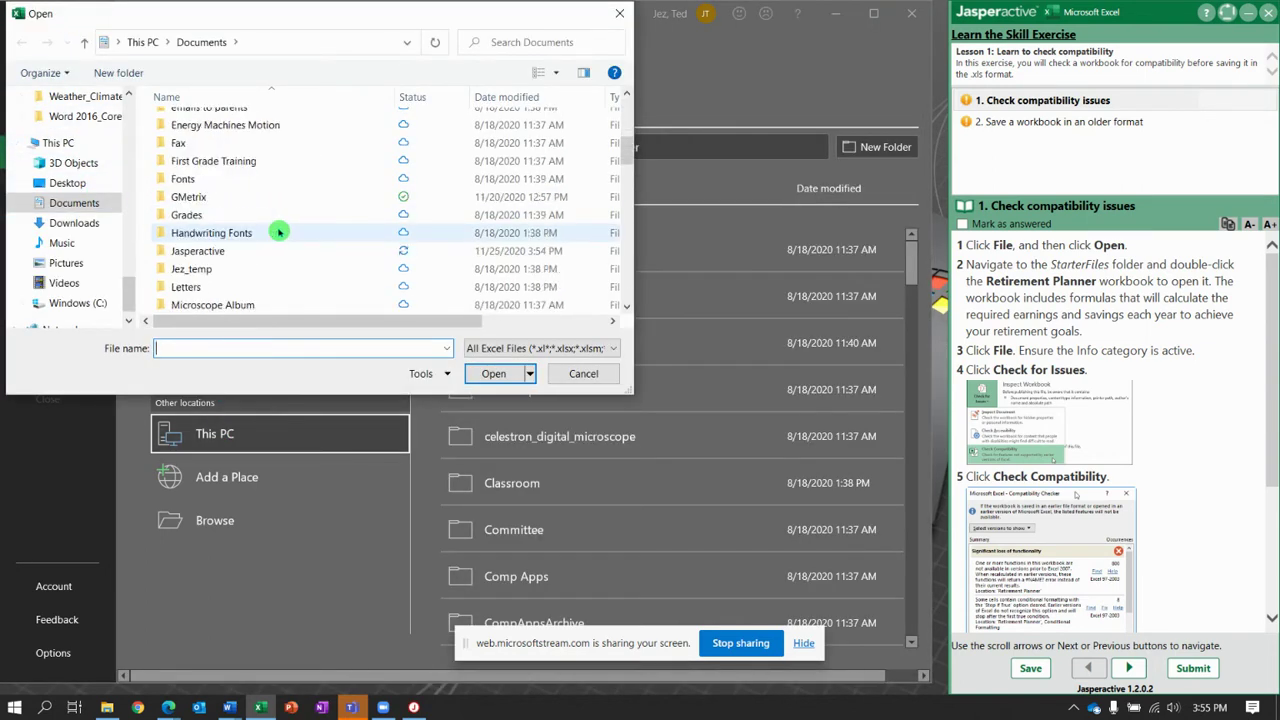
{"action": "double_click", "coordinate": [240, 254]}
{"action": "double_click", "coordinate": [224, 142]}
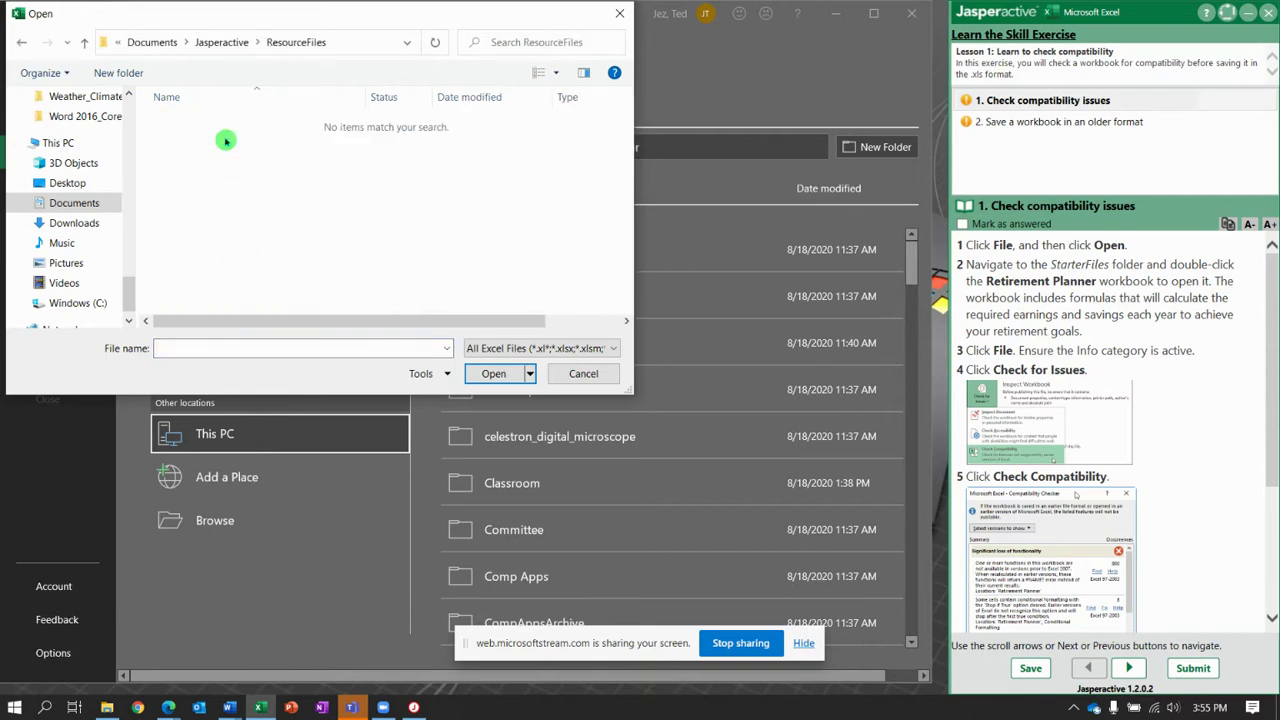
{"action": "left_click", "coordinate": [220, 42]}
{"action": "double_click", "coordinate": [198, 160]}
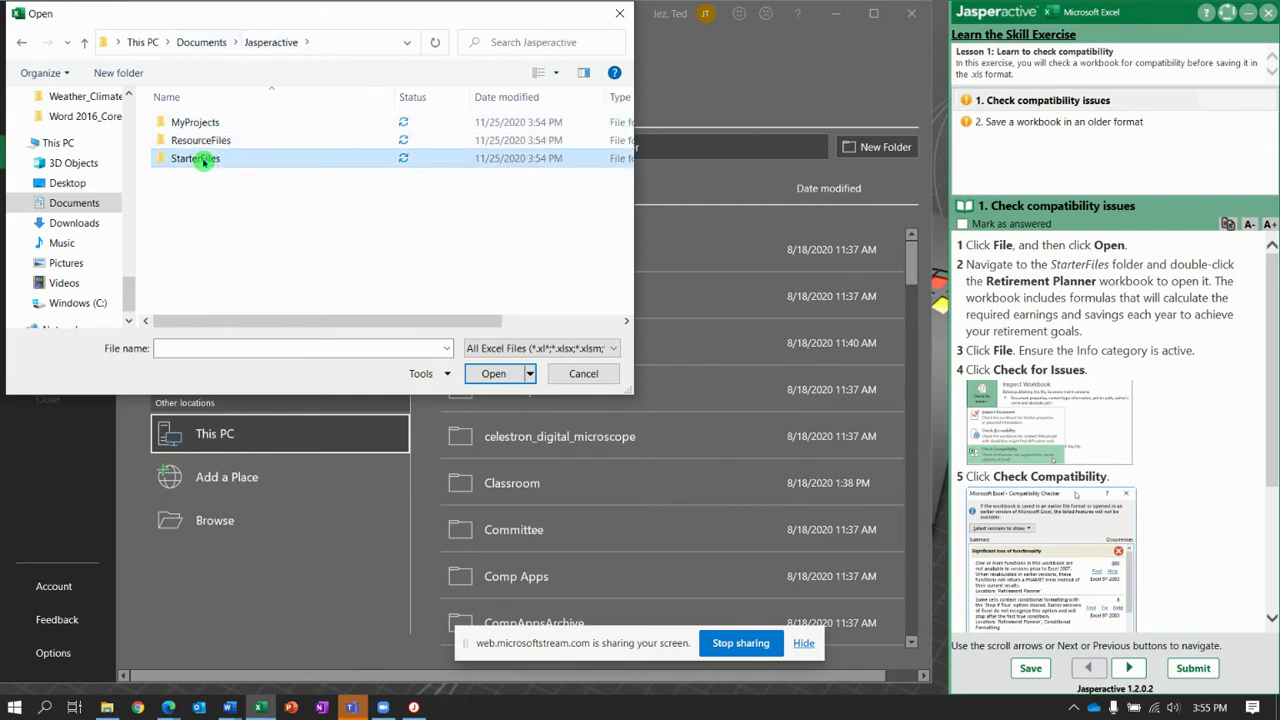
{"action": "left_click", "coordinate": [207, 127]}
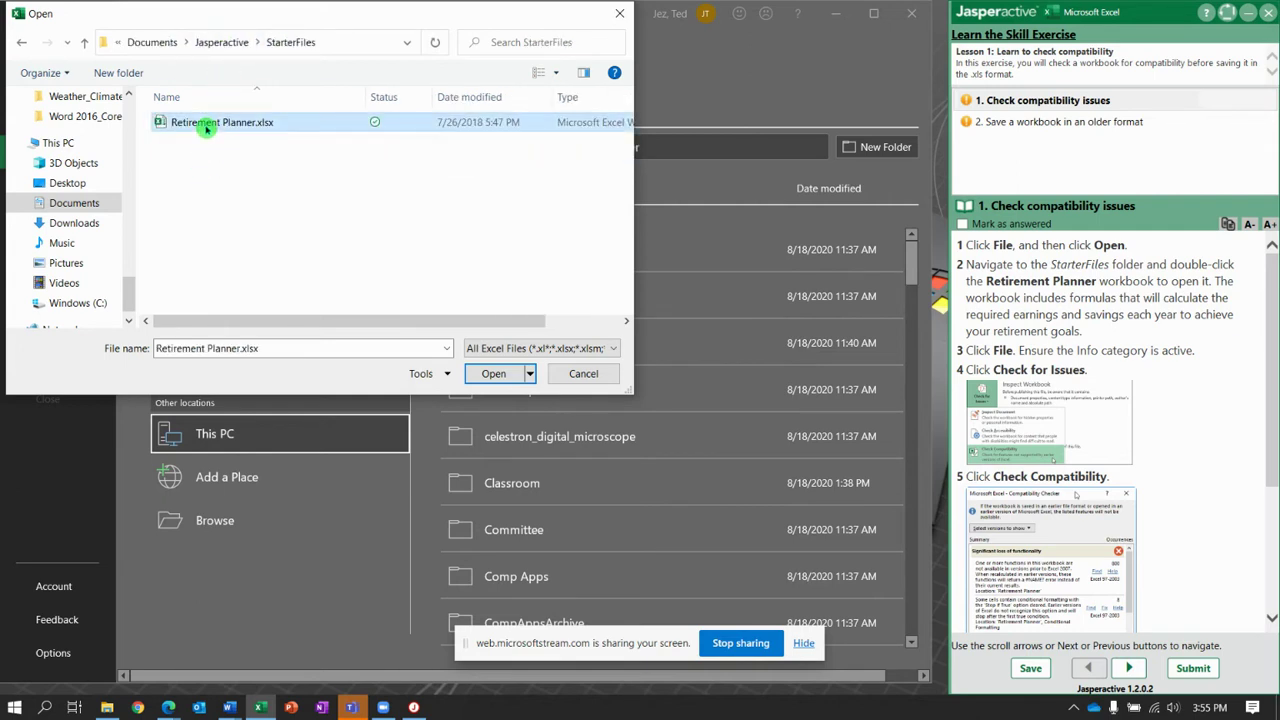
Finish opening Retirement Planner.xlsx and run Check Compatibility on it from File > Info.
{"action": "left_click", "coordinate": [497, 374]}
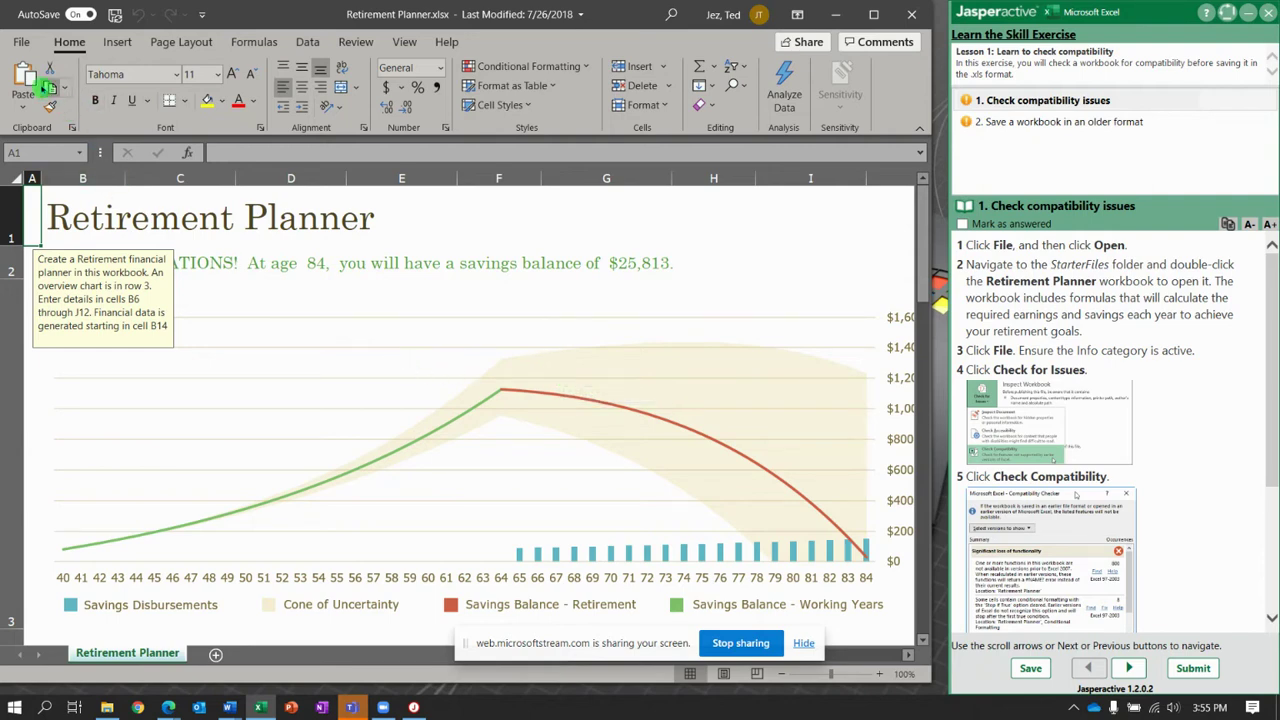
{"action": "left_click", "coordinate": [19, 42]}
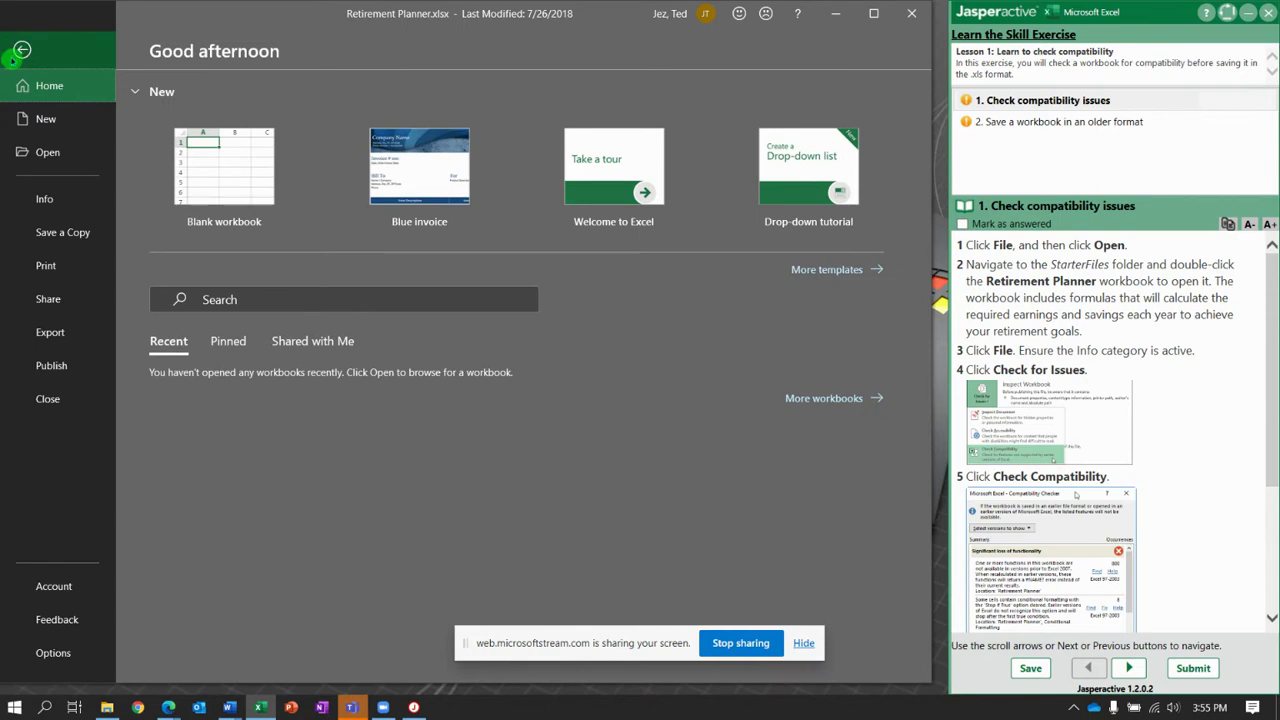
{"action": "left_click", "coordinate": [19, 166]}
{"action": "left_click", "coordinate": [72, 202]}
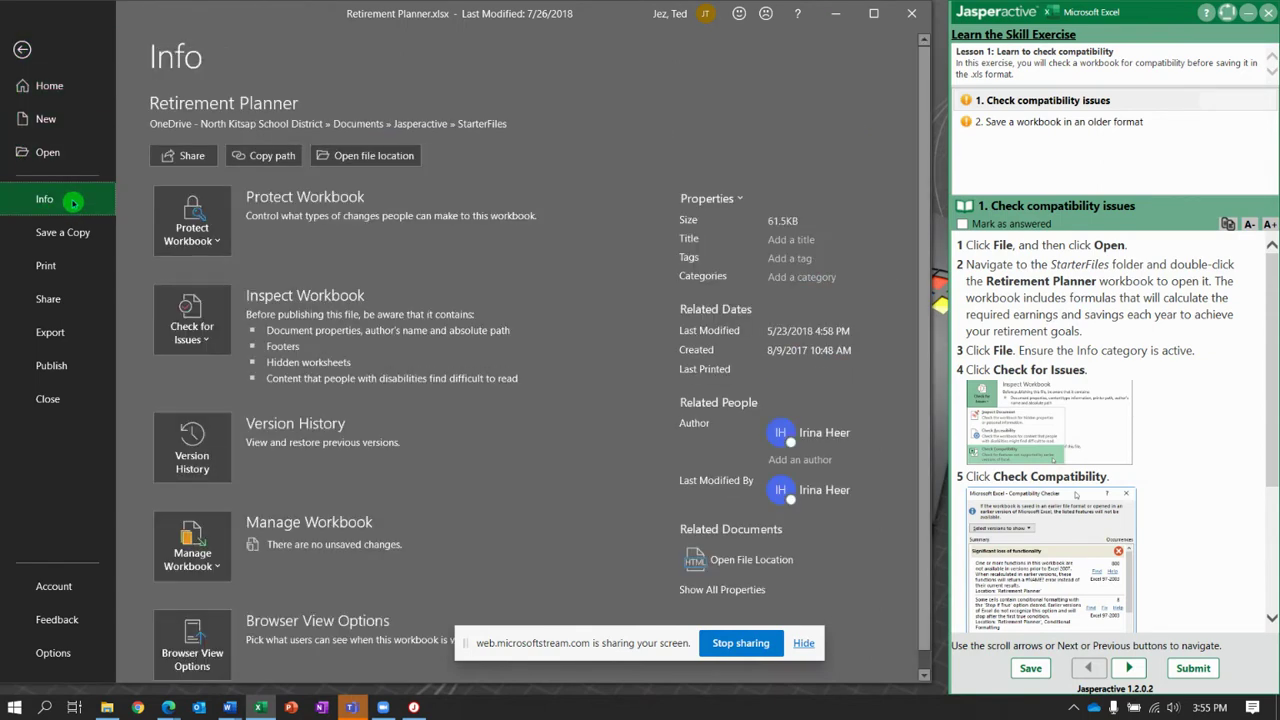
{"action": "left_click", "coordinate": [212, 342]}
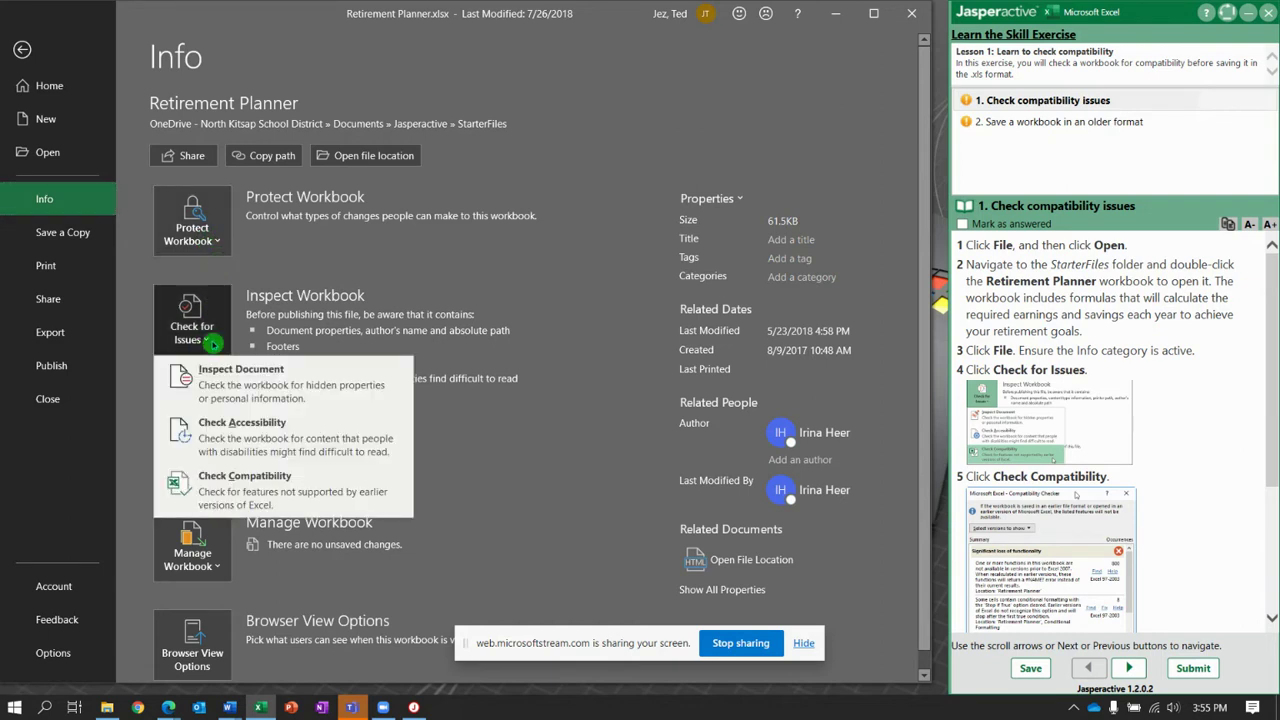
{"action": "left_click", "coordinate": [265, 494]}
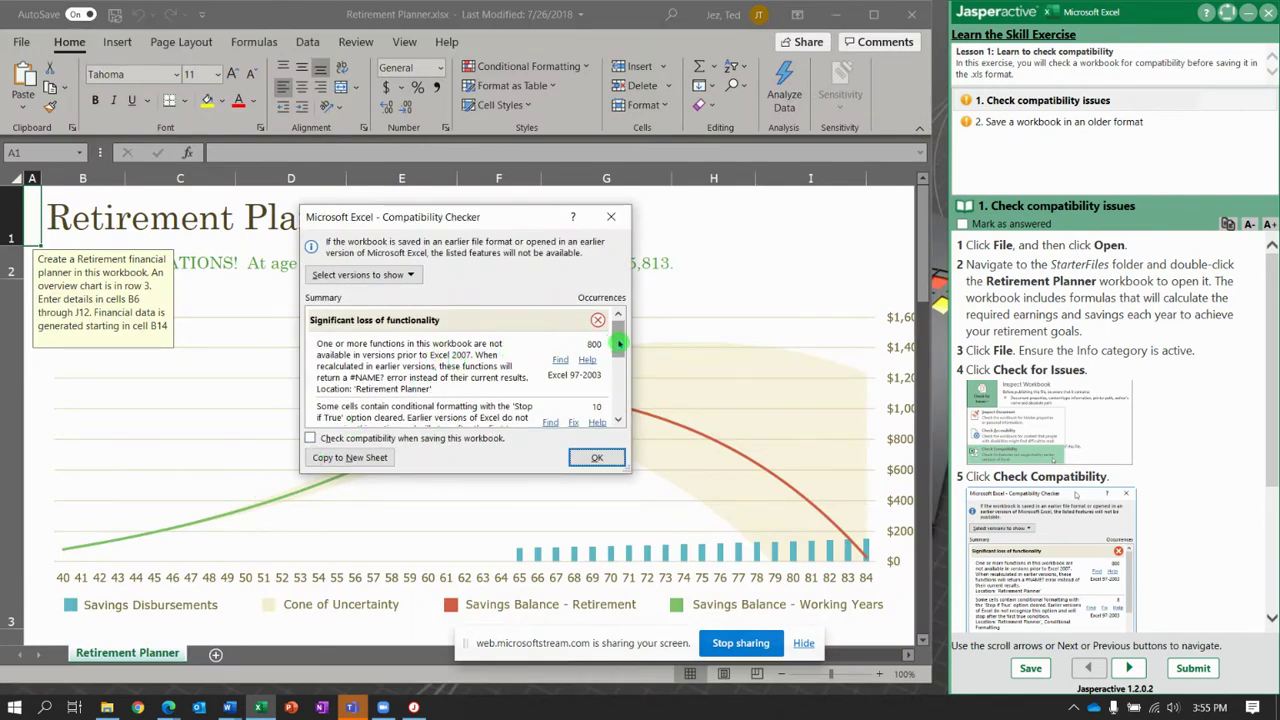
Scroll through the Compatibility Checker issues, including 800 unsupported functions, and close the report.
{"action": "left_click_drag", "start_coordinate": [619, 344], "coordinate": [612, 420]}
{"action": "scroll", "coordinate": [1153, 414], "scroll_direction": "down", "scroll_amount": 4}
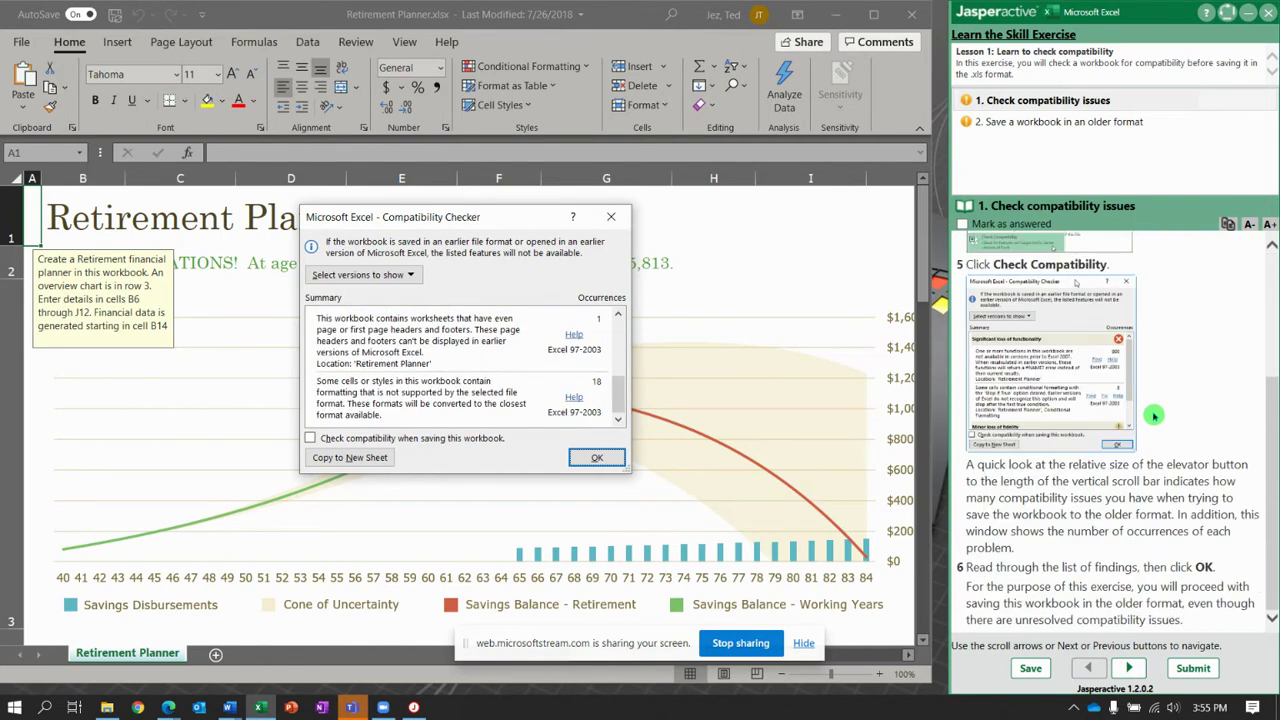
{"action": "left_click", "coordinate": [600, 458]}
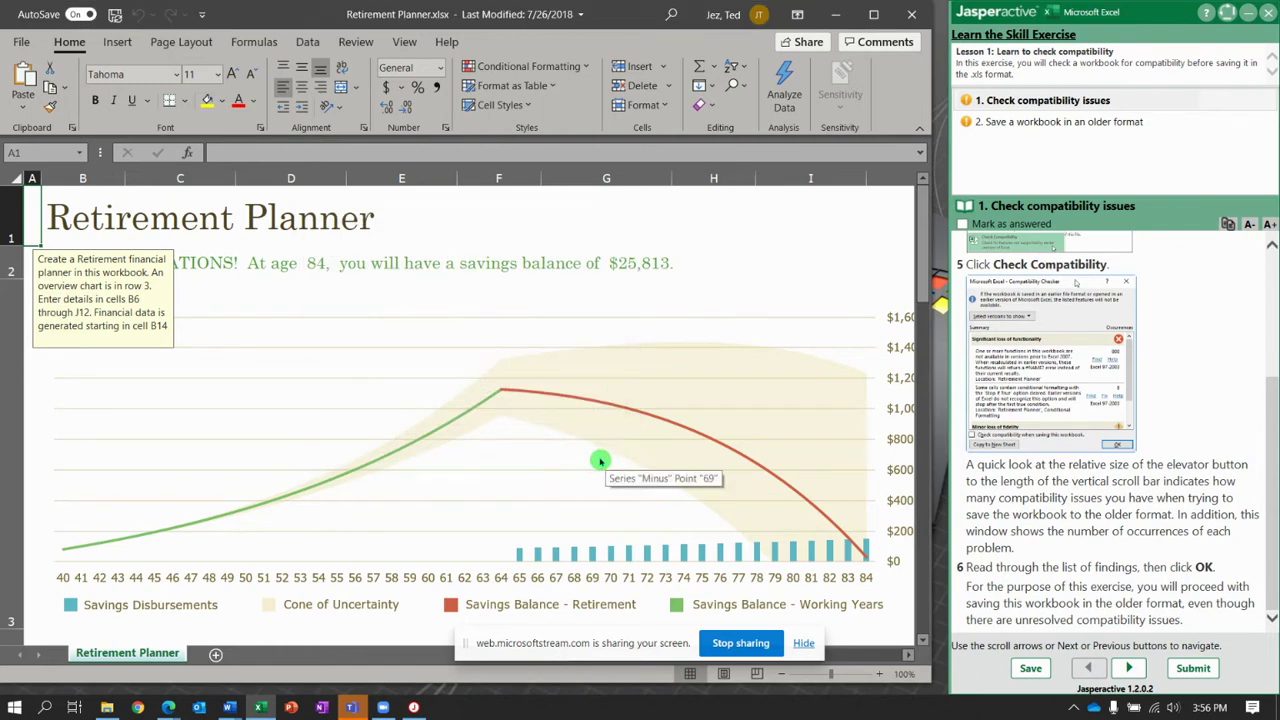
Move to the save task and choose Jasperactive\MyProjects as the Save As location.
{"action": "left_click", "coordinate": [1133, 669]}
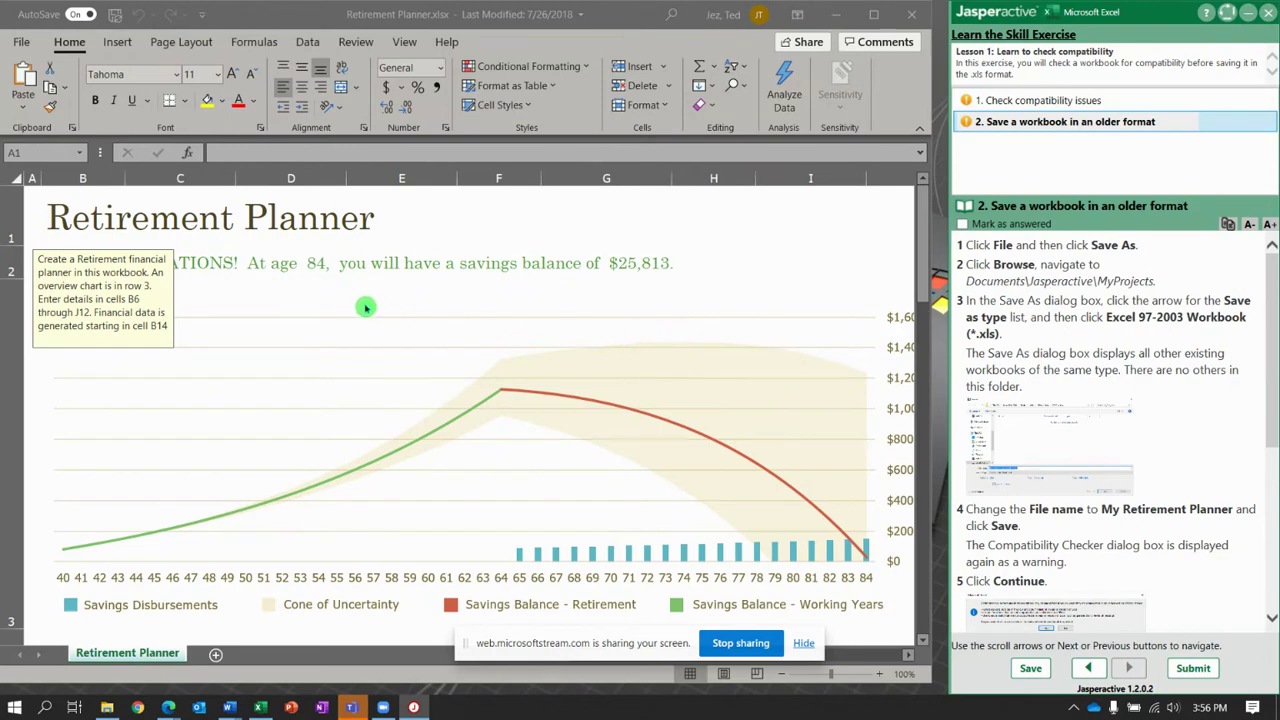
{"action": "left_click", "coordinate": [18, 45]}
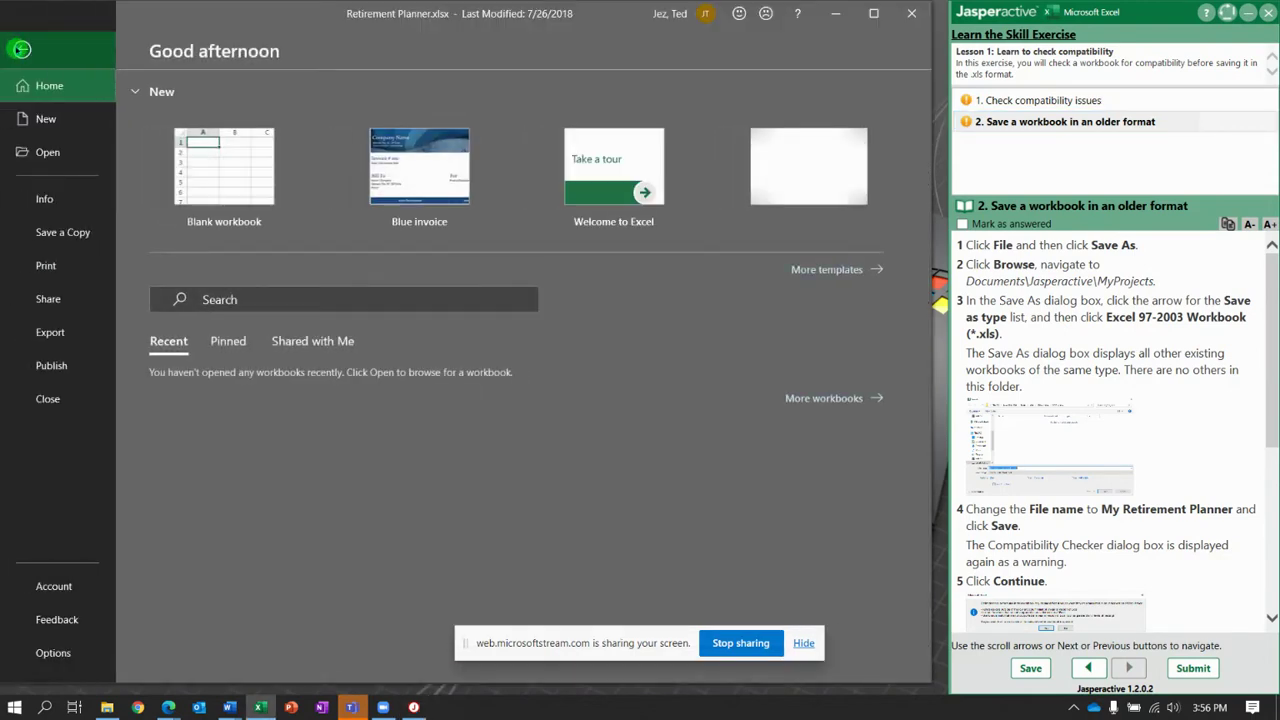
{"action": "left_click", "coordinate": [57, 240]}
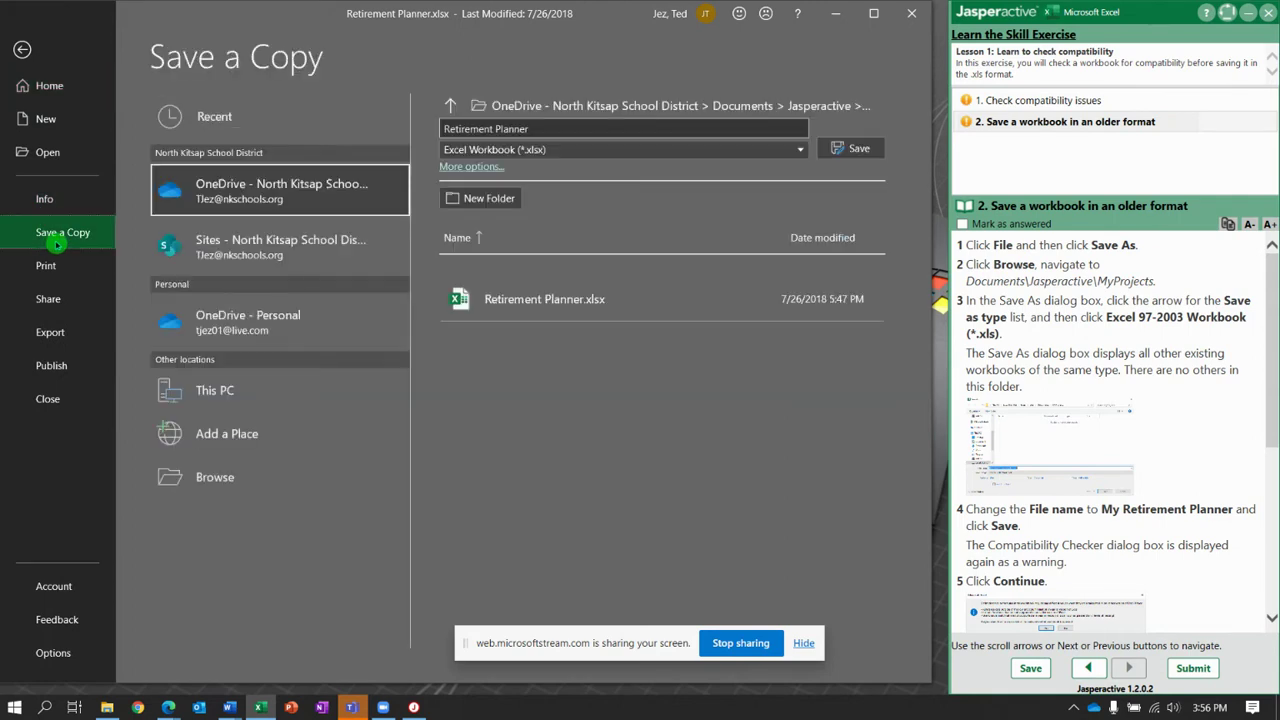
{"action": "left_click", "coordinate": [608, 112]}
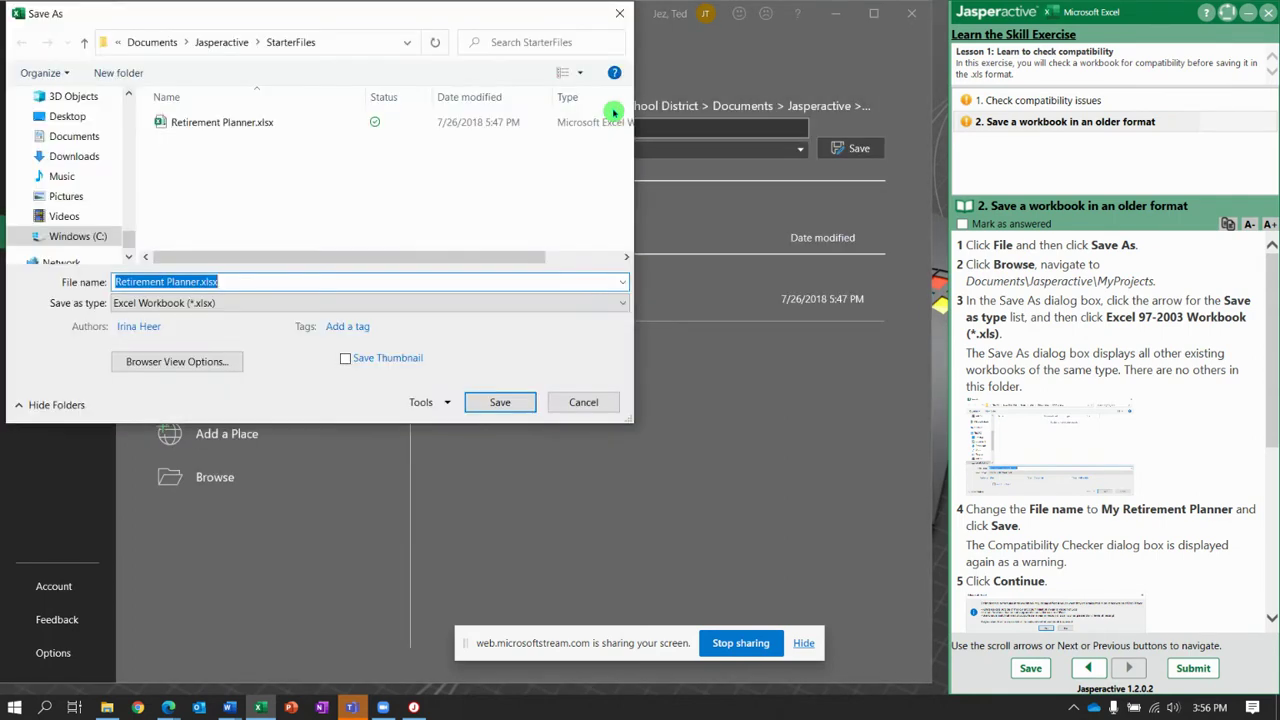
{"action": "left_click", "coordinate": [226, 44]}
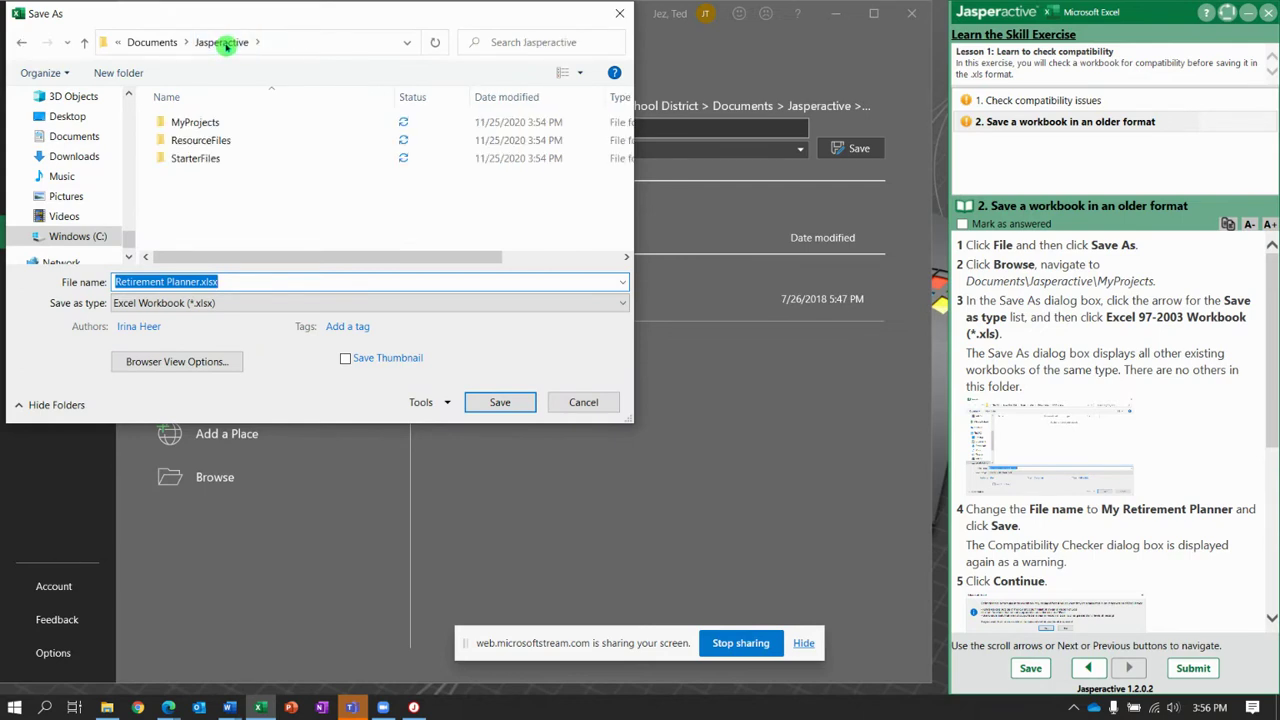
{"action": "left_click", "coordinate": [182, 124]}
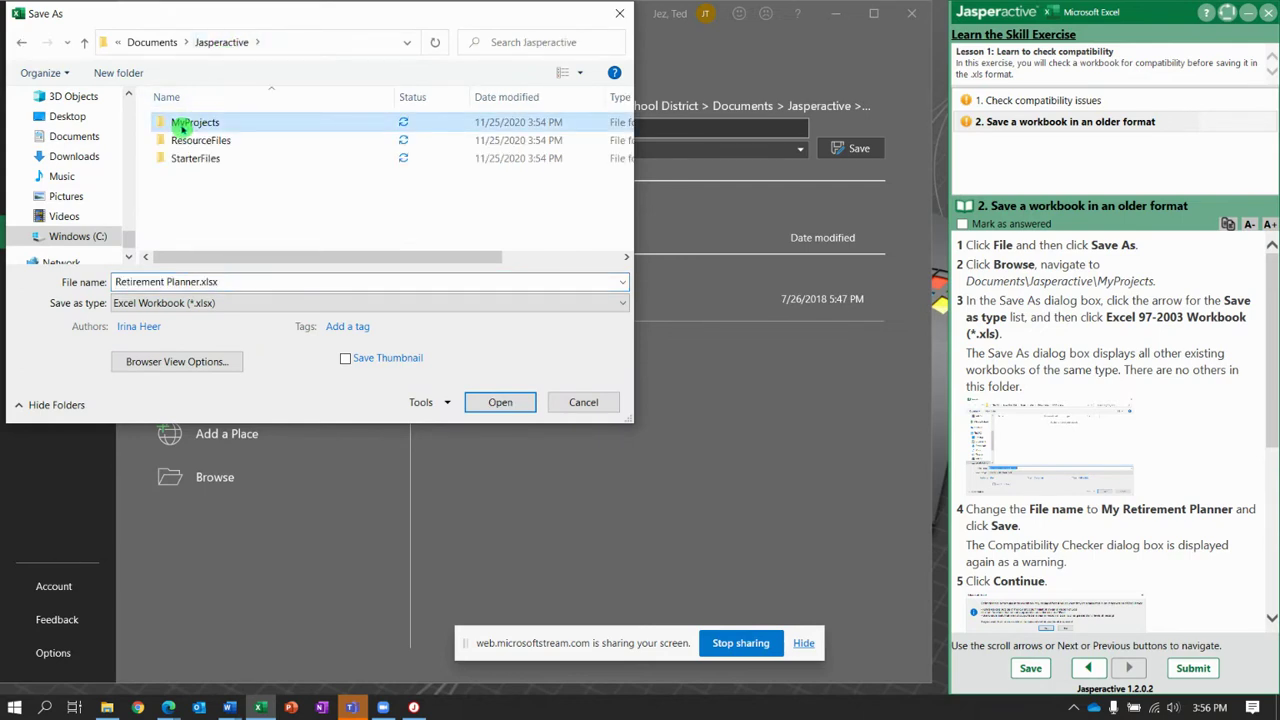
{"action": "double_click", "coordinate": [182, 124]}
Save as Excel 97-2003 Workbook (*.xls) named 'My Retirement Planner'.
{"action": "left_click", "coordinate": [256, 283]}
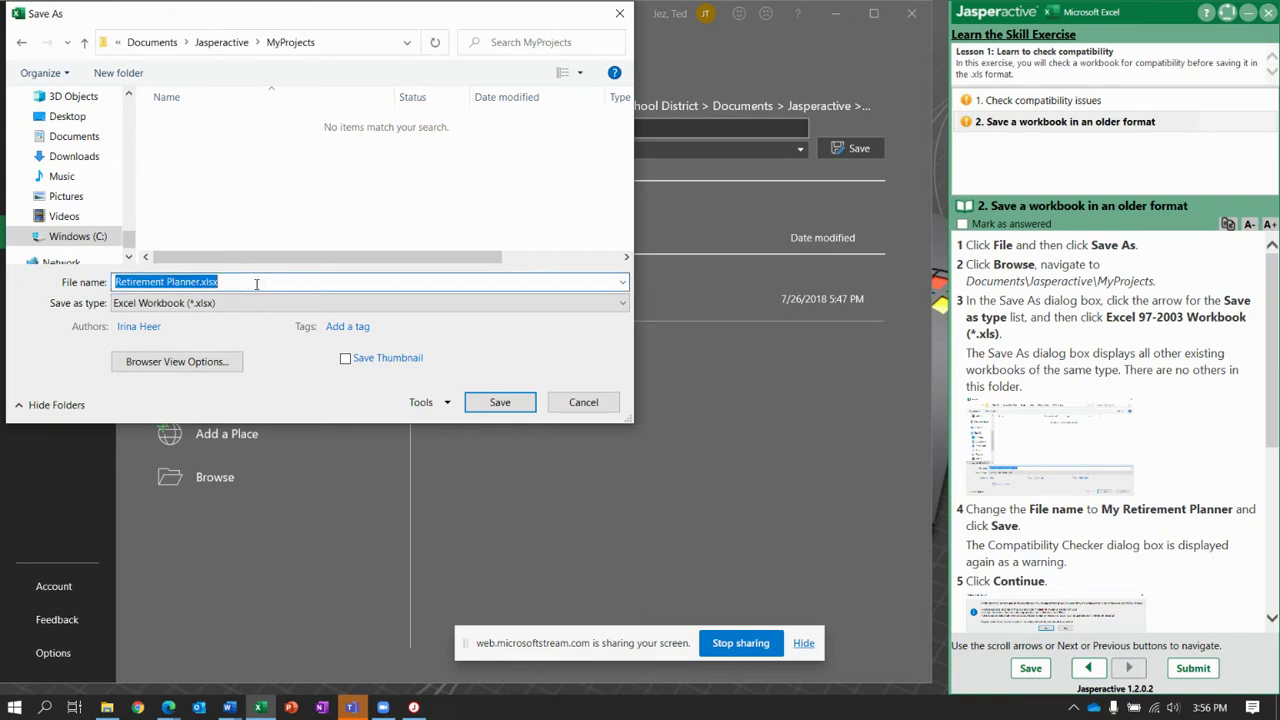
{"action": "left_click", "coordinate": [256, 283]}
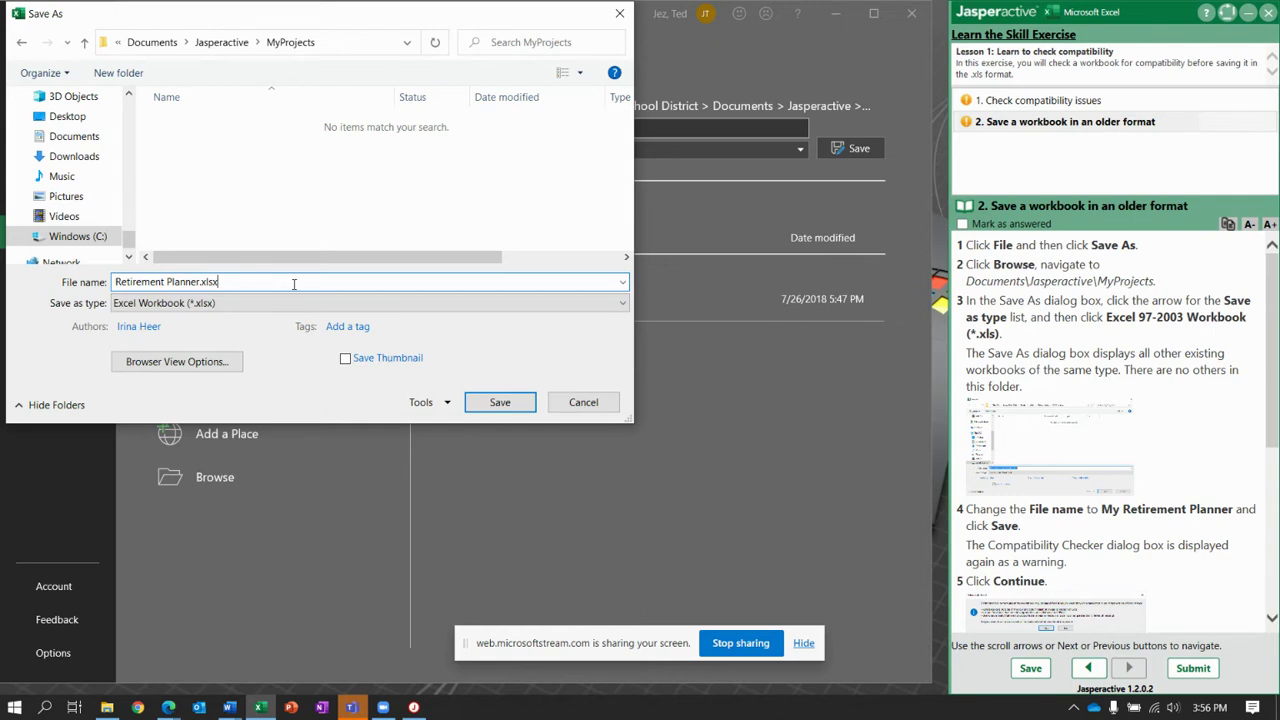
{"action": "left_click", "coordinate": [283, 303]}
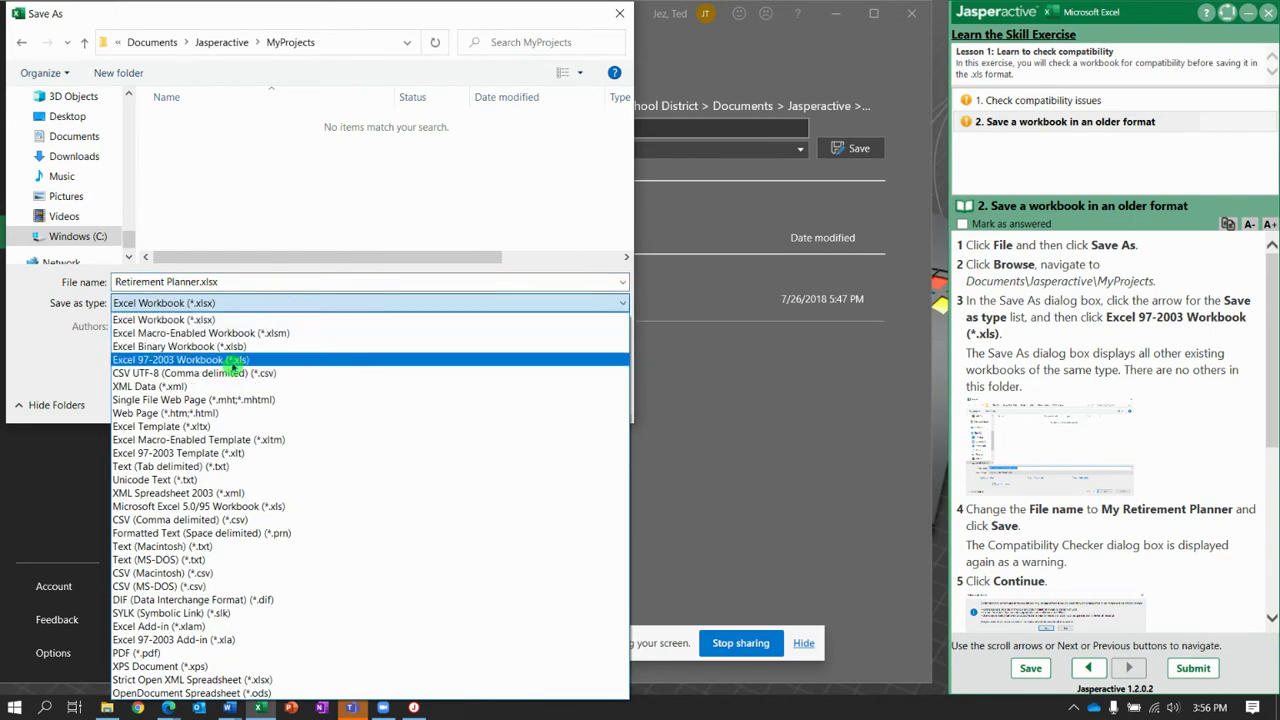
{"action": "left_click", "coordinate": [233, 362]}
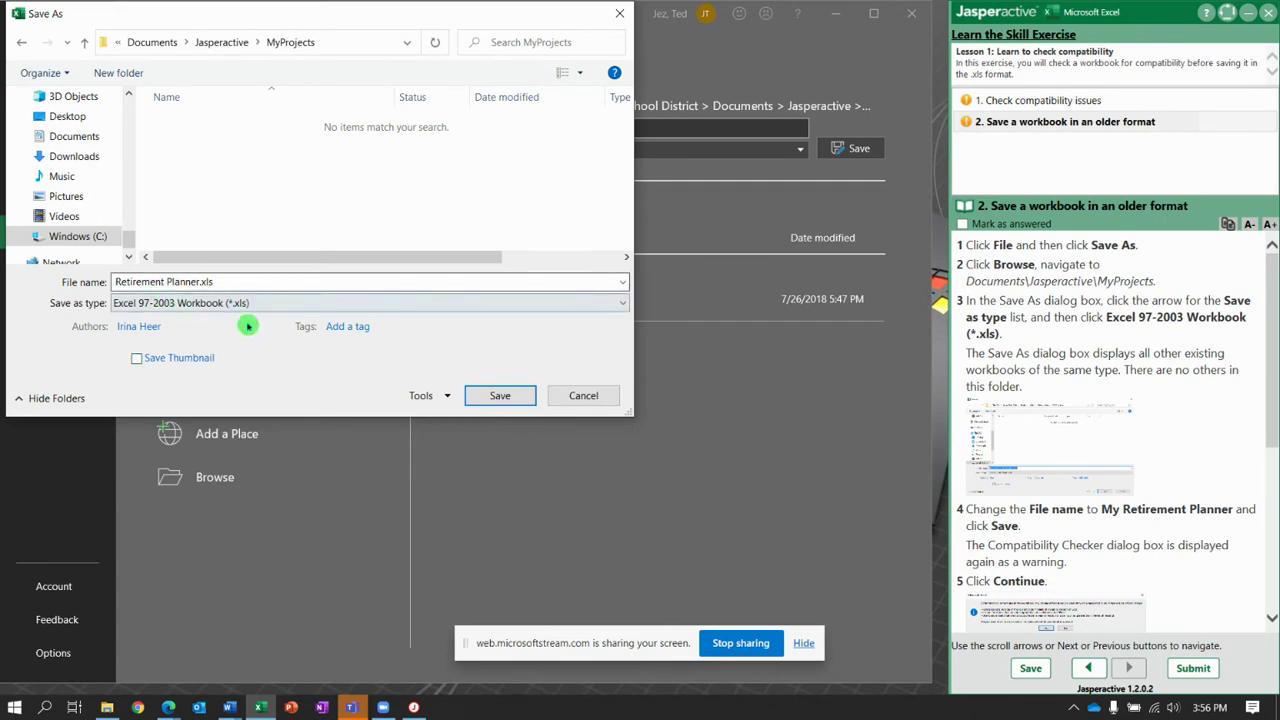
{"action": "left_click", "coordinate": [307, 309]}
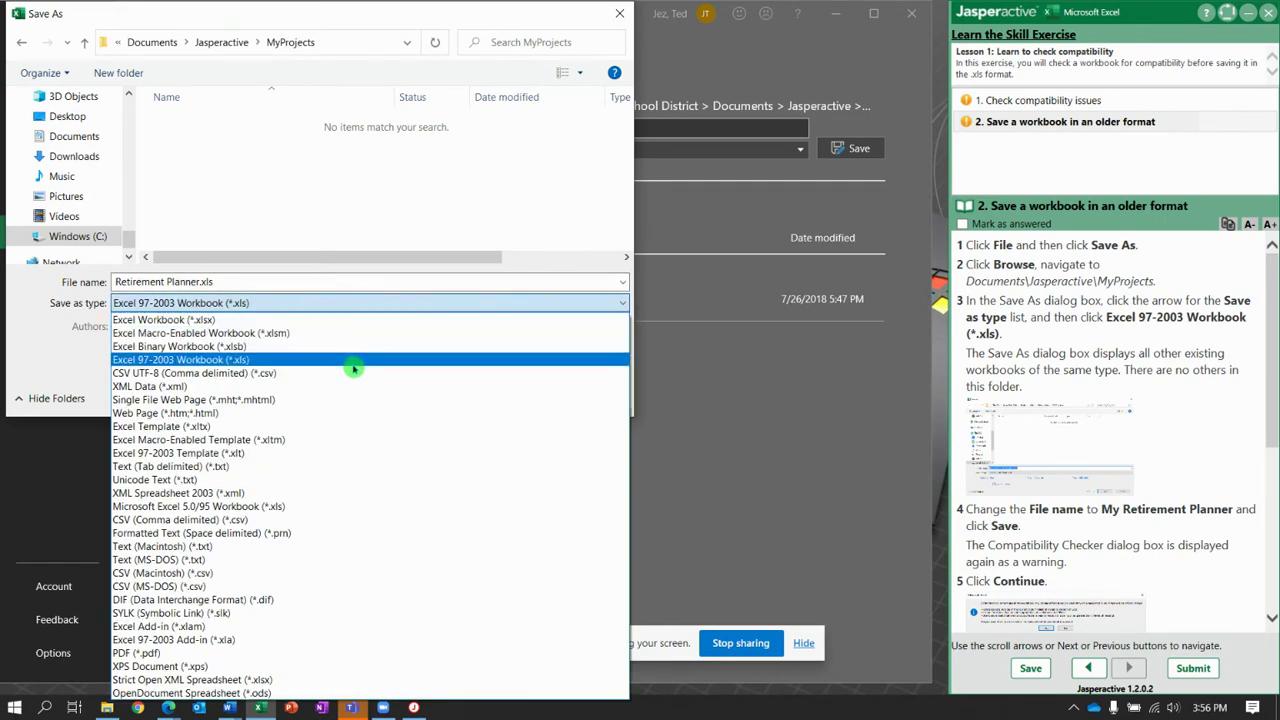
{"action": "left_click", "coordinate": [353, 366]}
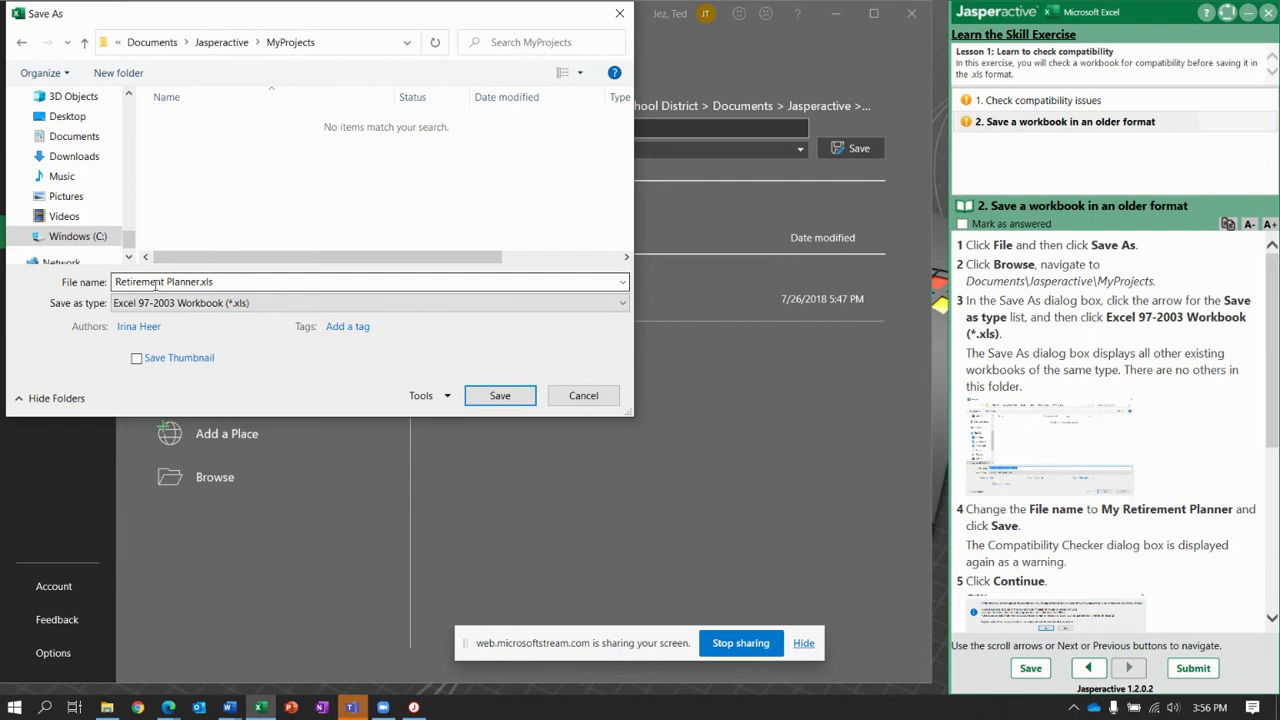
{"action": "left_click", "coordinate": [85, 285]}
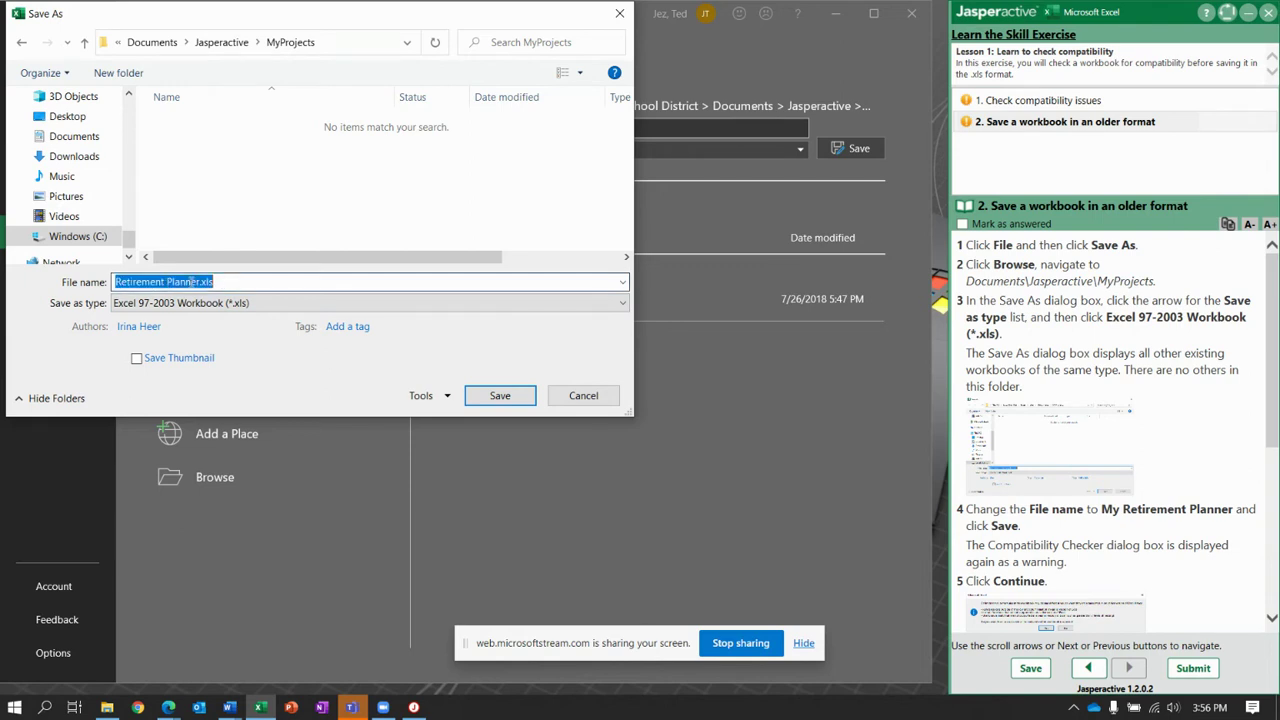
{"action": "left_click", "coordinate": [96, 283]}
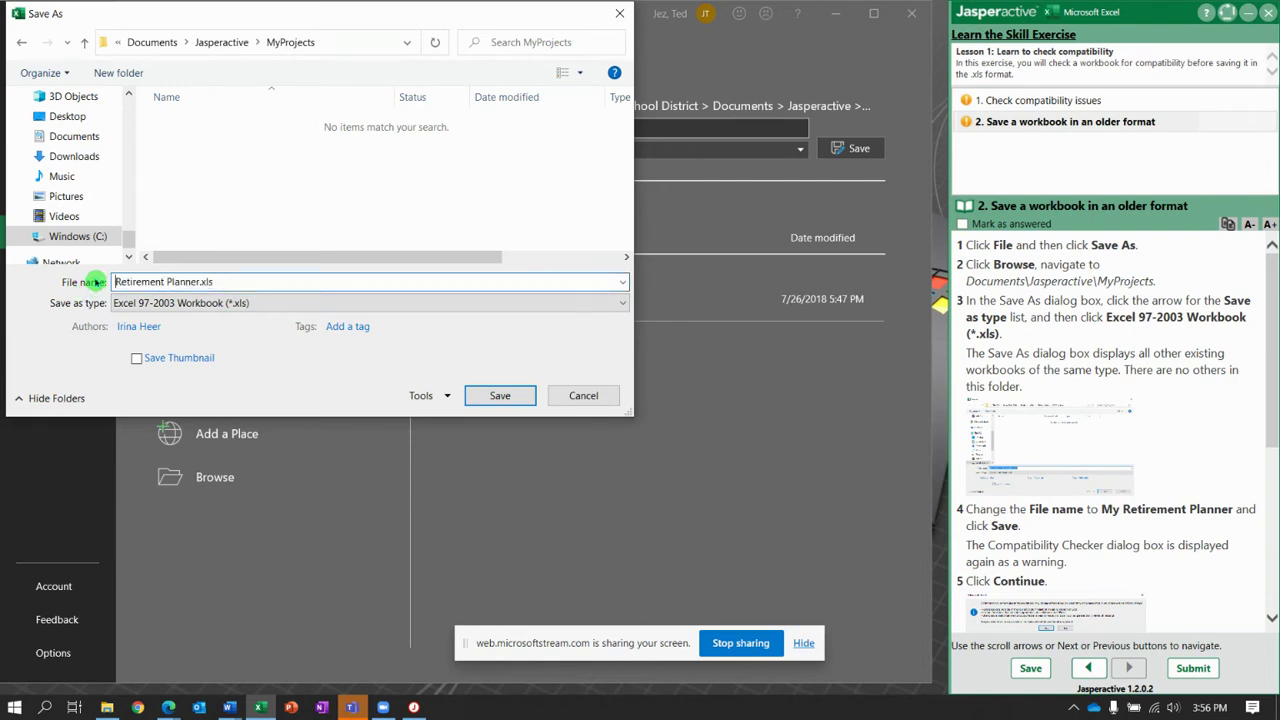
{"action": "type", "text": "My"}
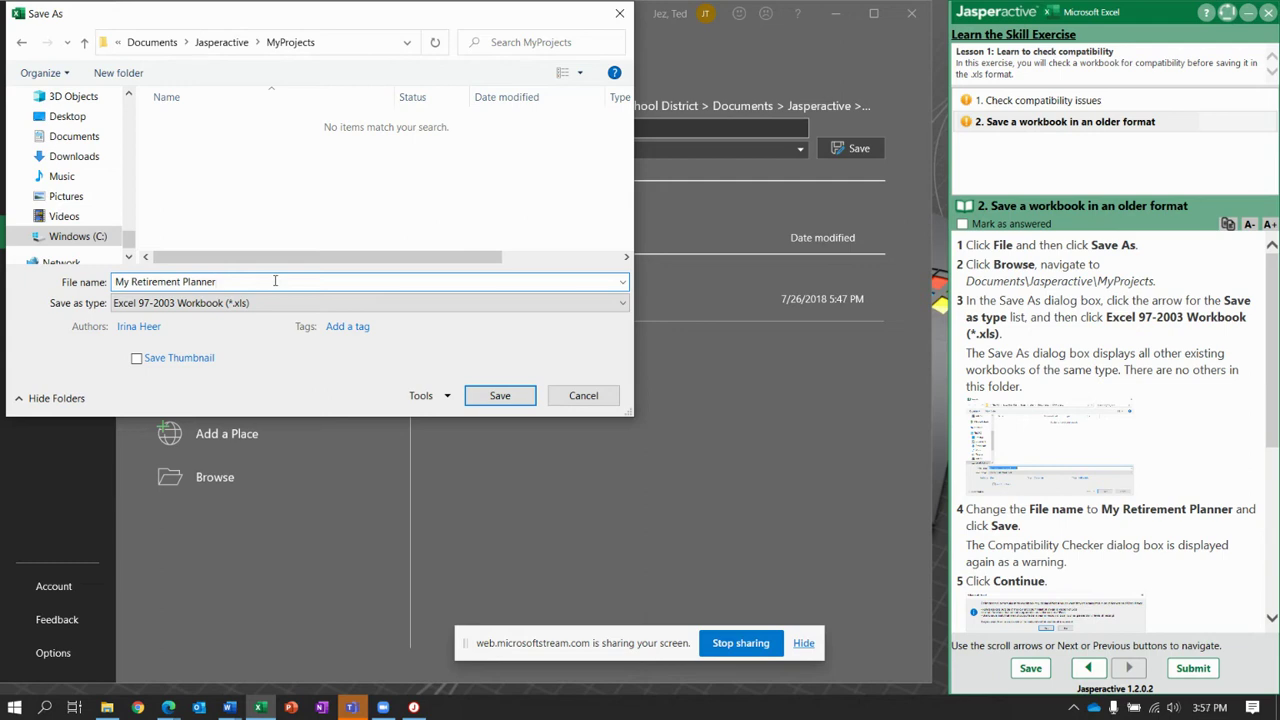
{"action": "left_click", "coordinate": [512, 402]}
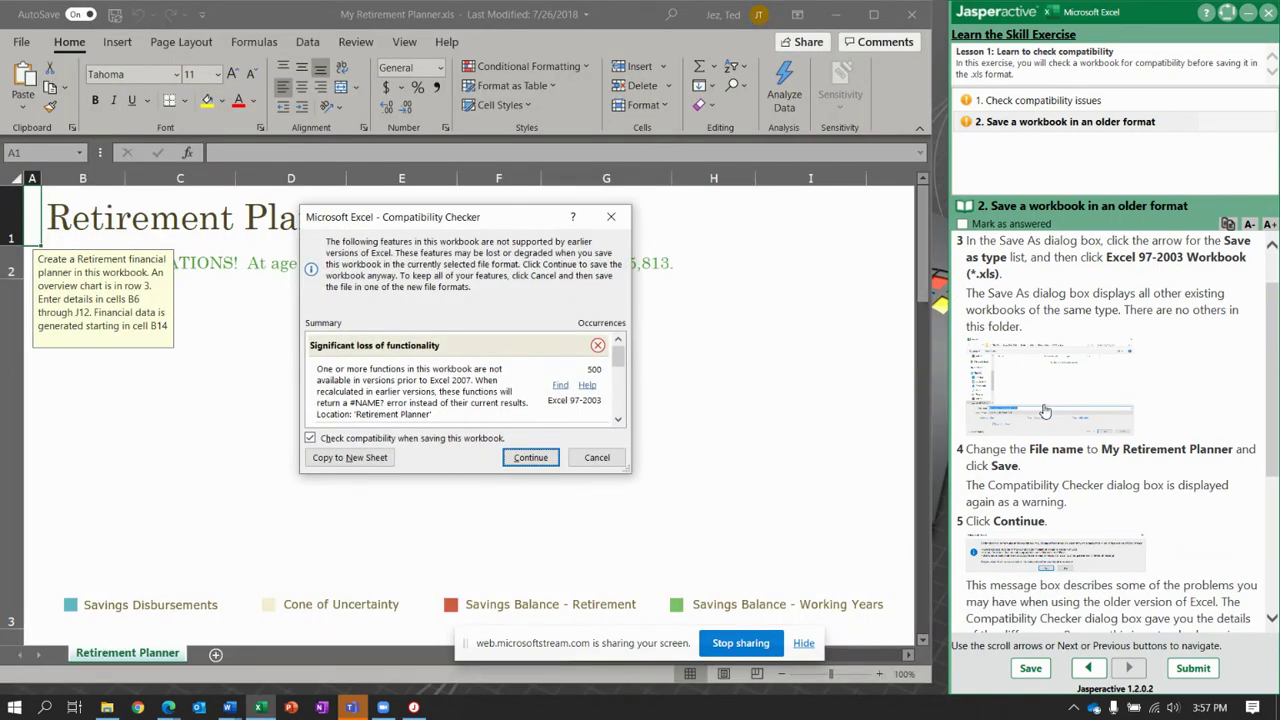
Continue past the compatibility warnings and allow formula recalculation when the workbook opens.
{"action": "scroll", "coordinate": [503, 339], "scroll_direction": "down", "scroll_amount": 3}
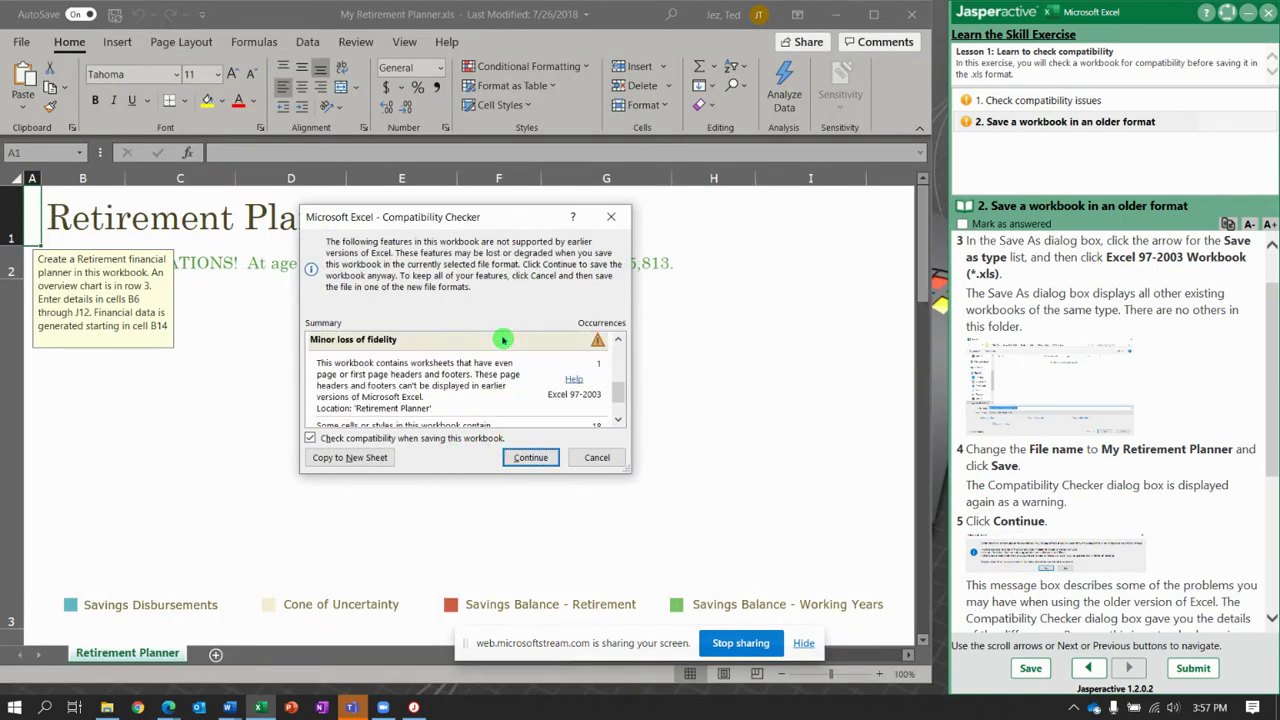
{"action": "scroll", "coordinate": [503, 339], "scroll_direction": "down", "scroll_amount": 2}
{"action": "left_click", "coordinate": [532, 458]}
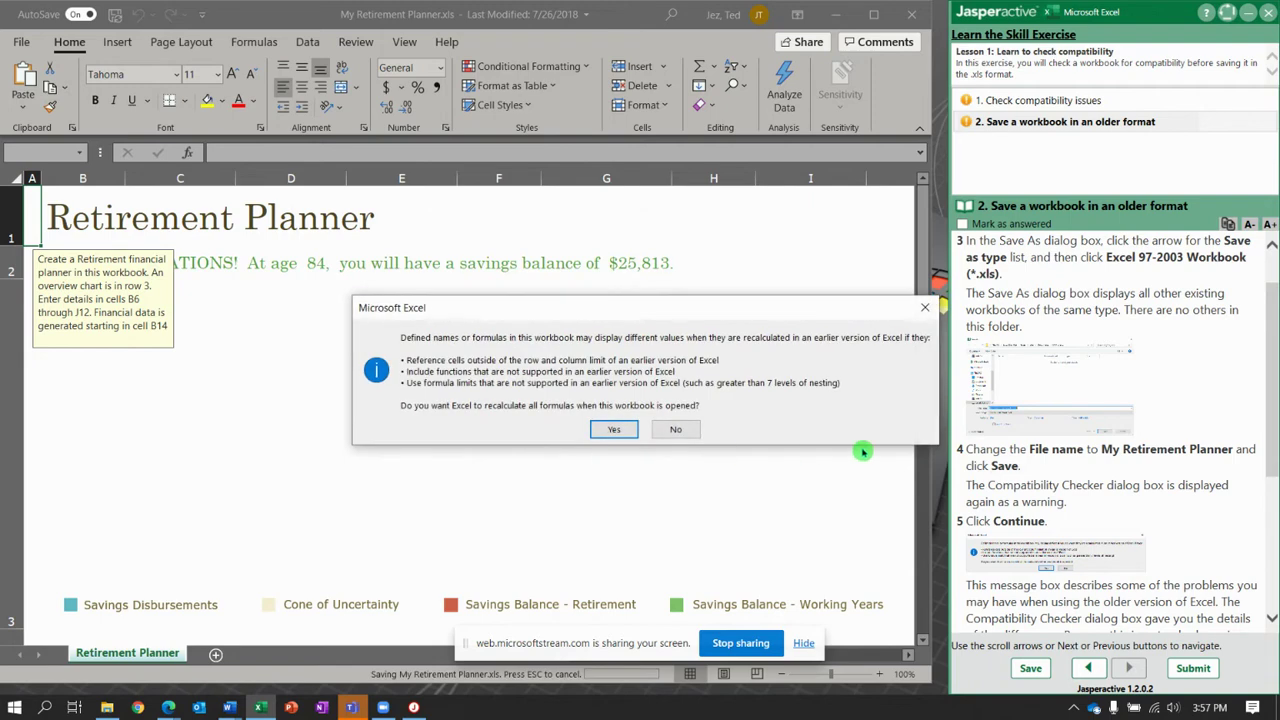
{"action": "left_click", "coordinate": [620, 432]}
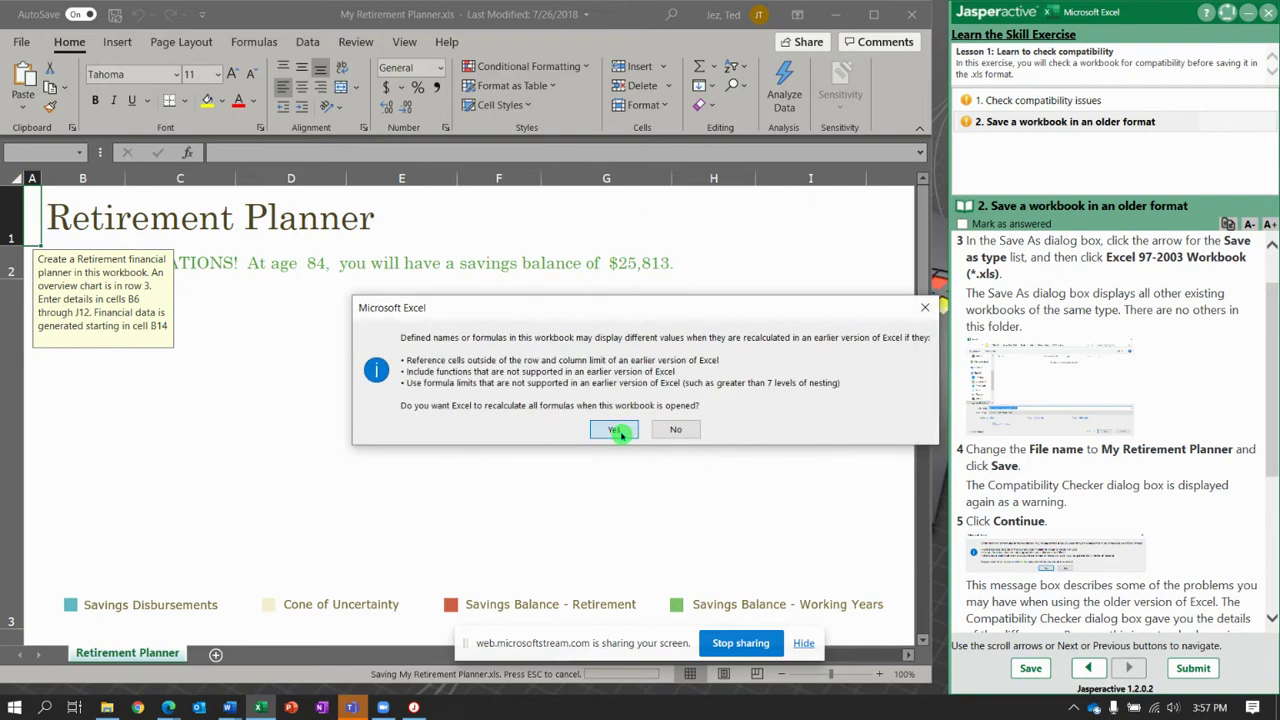
Check the Cone of Uncertainty chart and cell B2, then close the workbook with Ctrl+W.
{"action": "scroll", "coordinate": [1070, 432], "scroll_direction": "down", "scroll_amount": 5}
{"action": "scroll", "coordinate": [1070, 432], "scroll_direction": "down", "scroll_amount": 1}
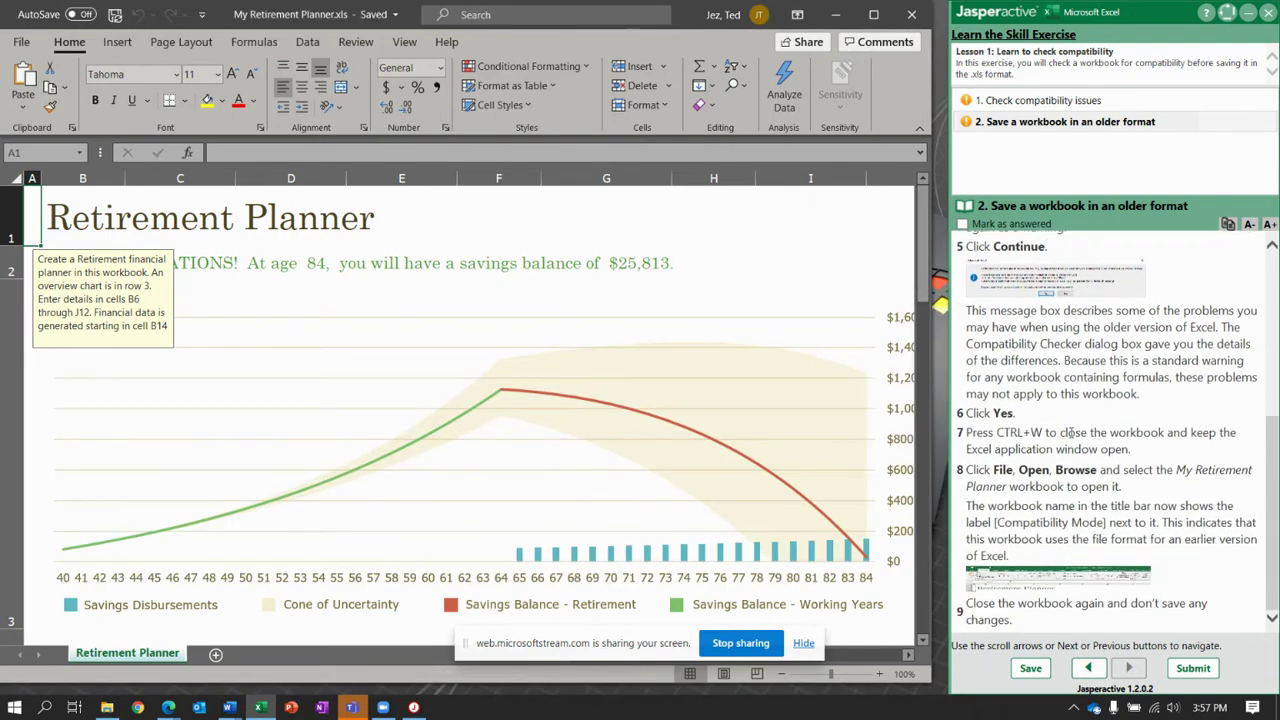
{"action": "scroll", "coordinate": [1070, 432], "scroll_direction": "up", "scroll_amount": 4}
{"action": "scroll", "coordinate": [1070, 432], "scroll_direction": "down", "scroll_amount": 4}
{"action": "left_click", "coordinate": [616, 382]}
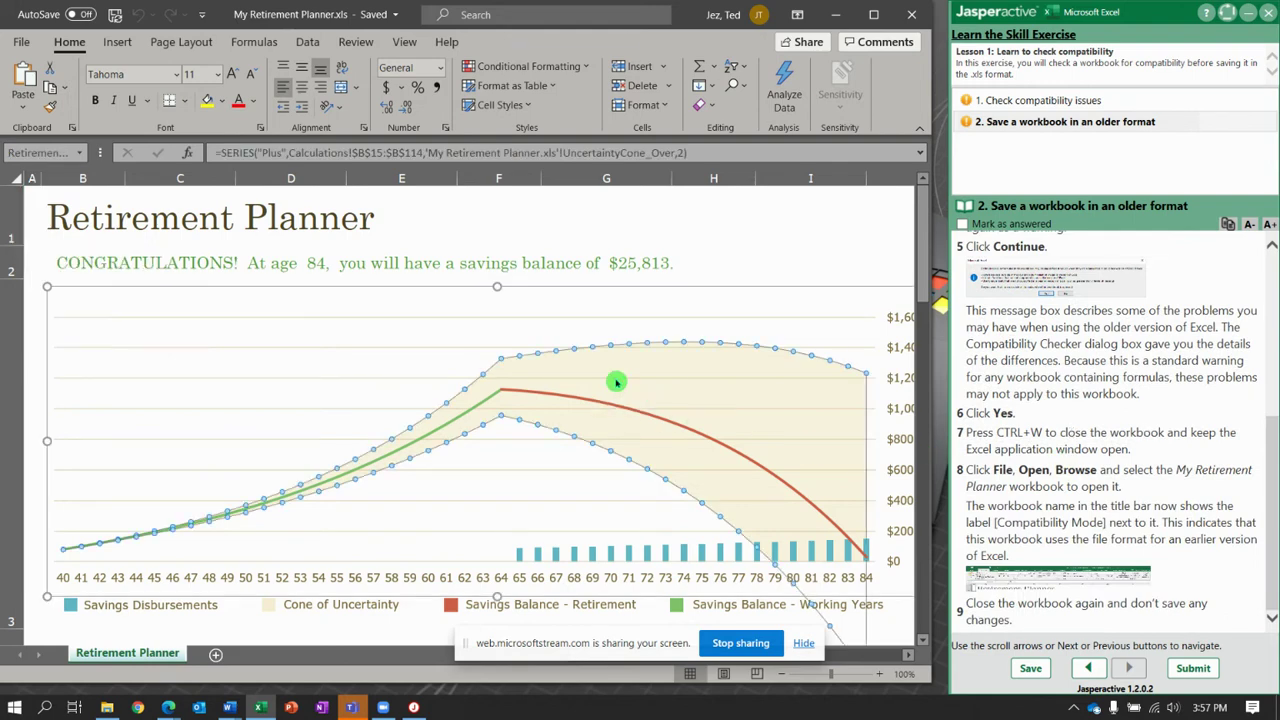
{"action": "left_click", "coordinate": [728, 275]}
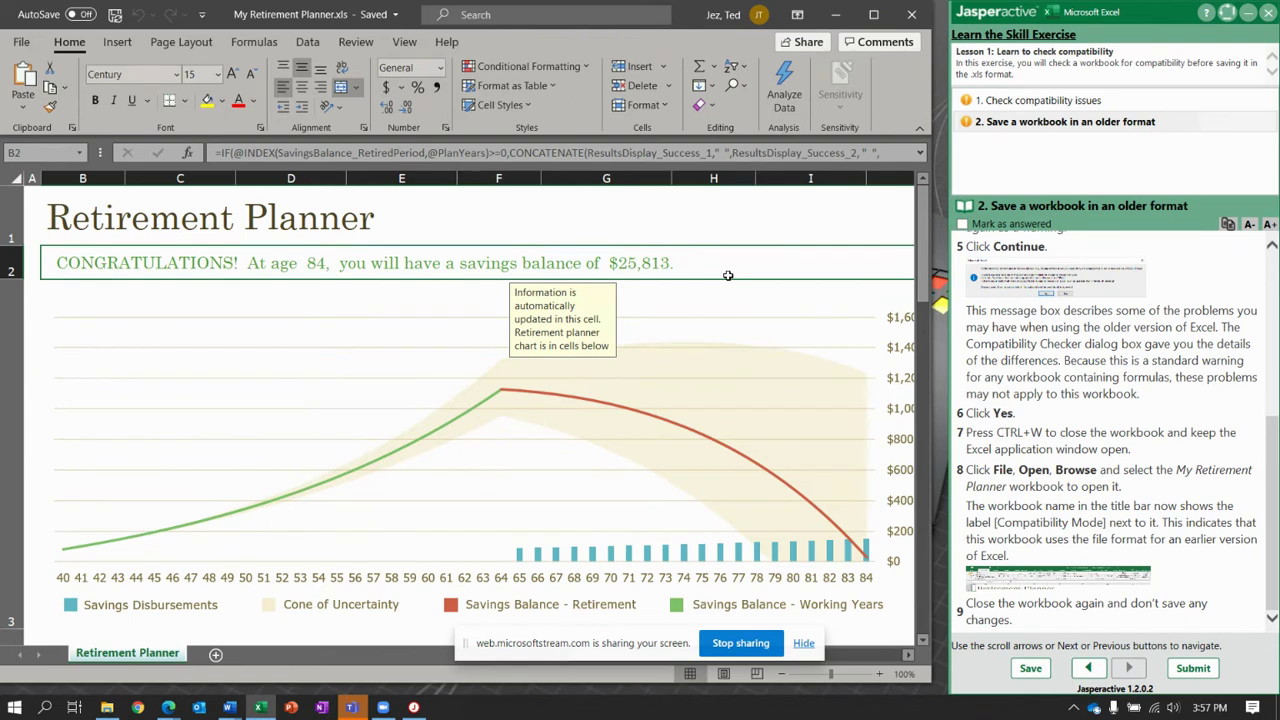
{"action": "key", "text": "ctrl+w"}
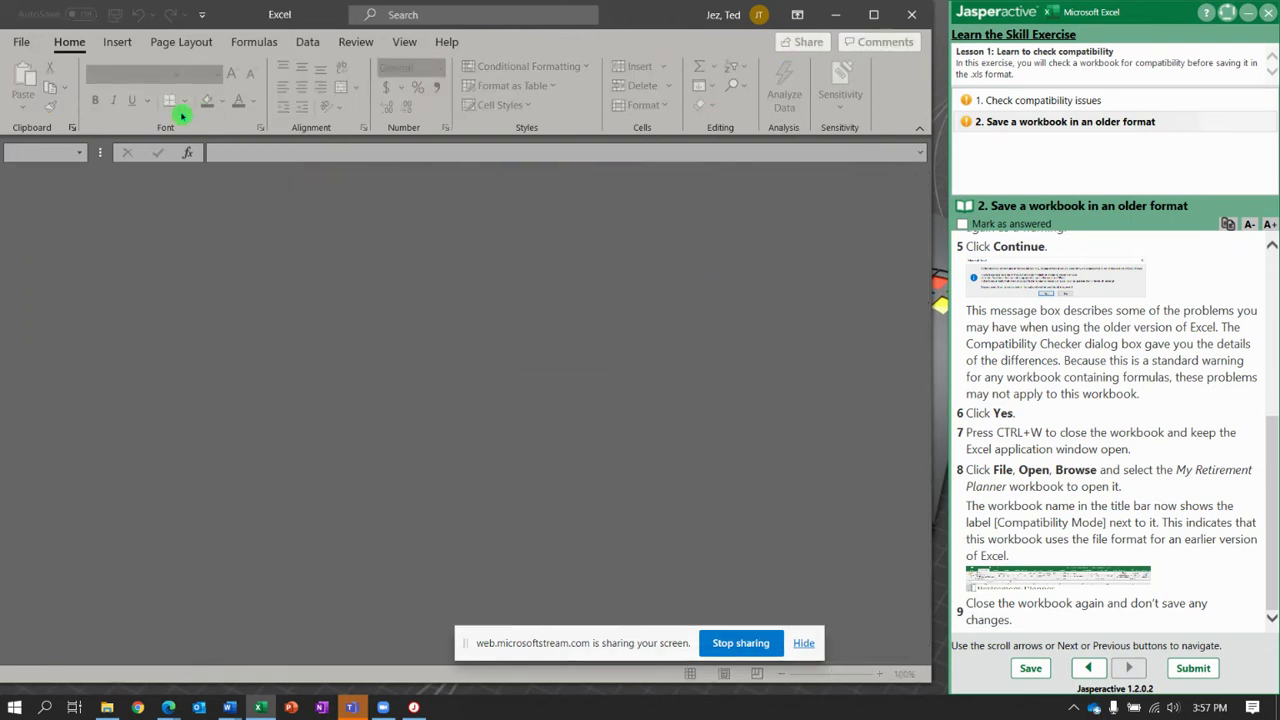
Reopen My Retirement Planner.xls so it loads in Compatibility Mode.
{"action": "left_click", "coordinate": [22, 42]}
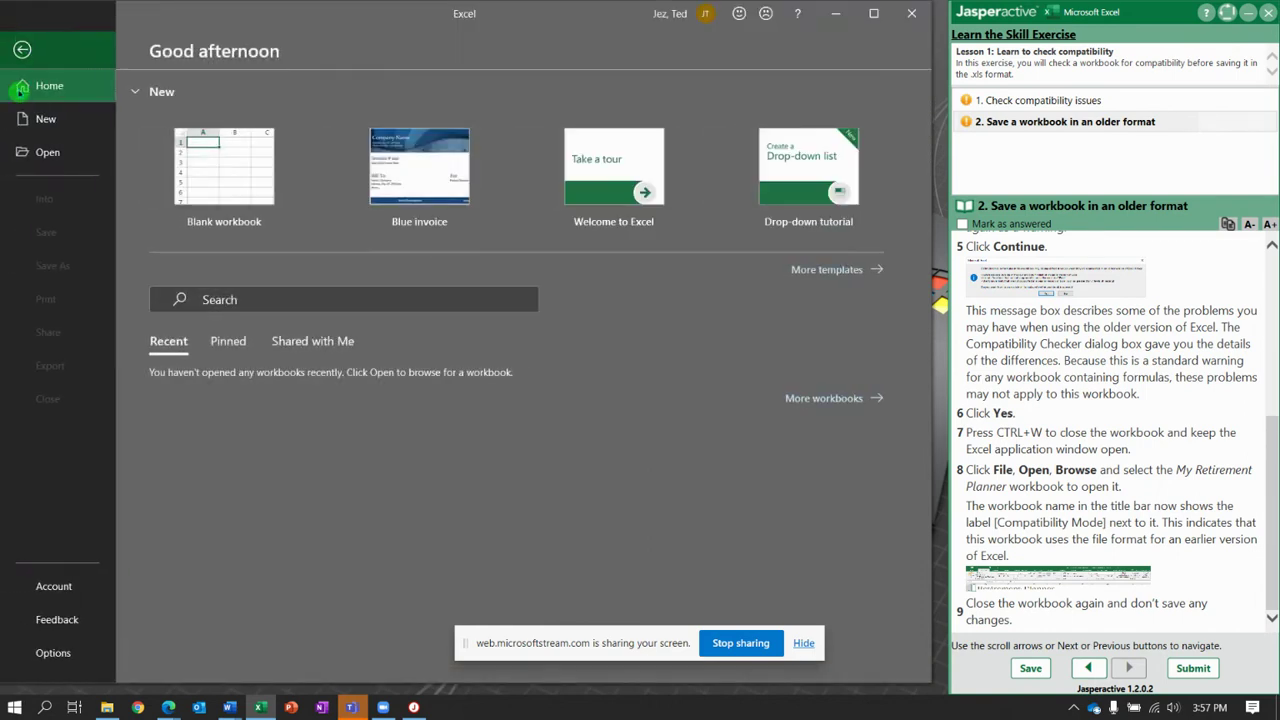
{"action": "left_click", "coordinate": [40, 152]}
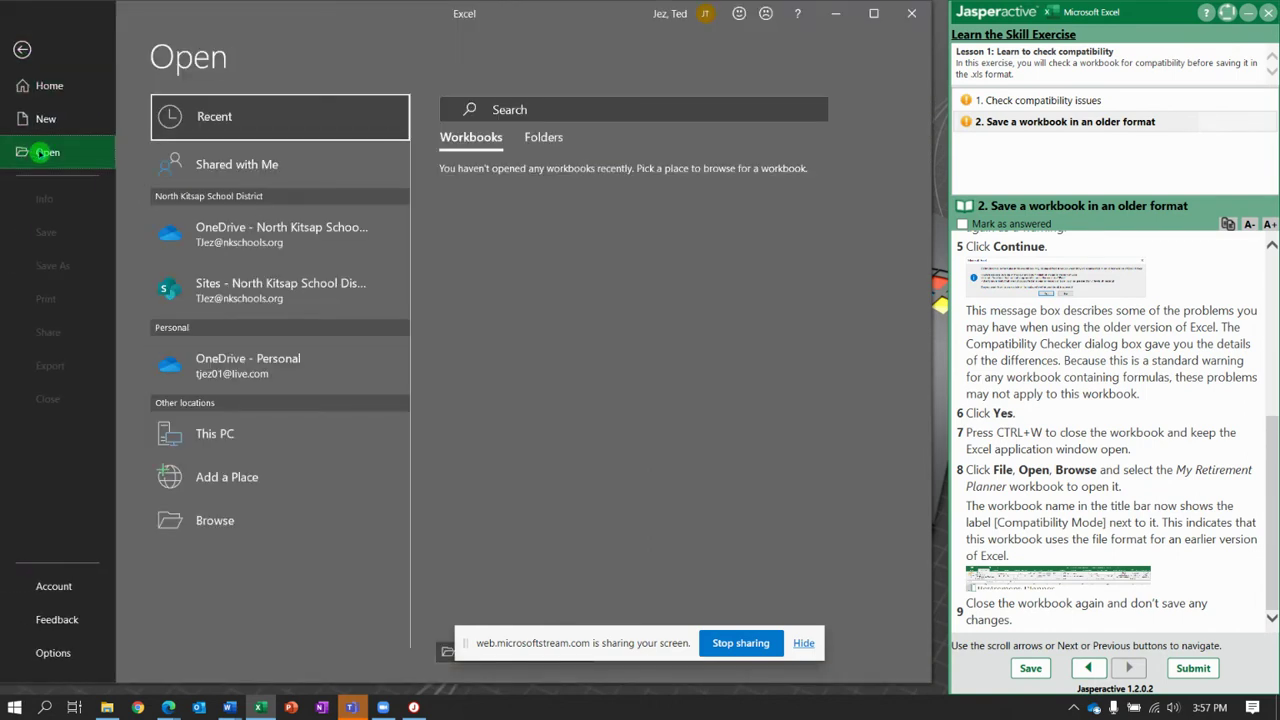
{"action": "left_click", "coordinate": [220, 520]}
{"action": "left_click", "coordinate": [232, 122]}
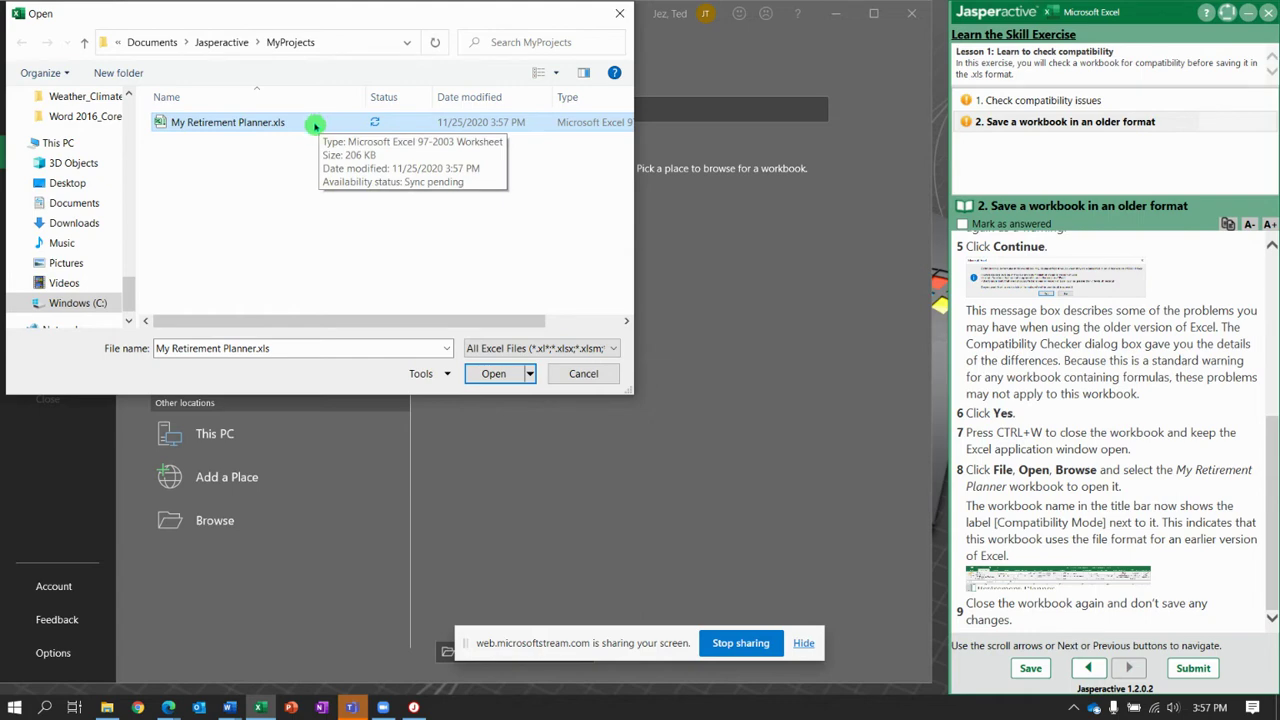
{"action": "left_click", "coordinate": [495, 375]}
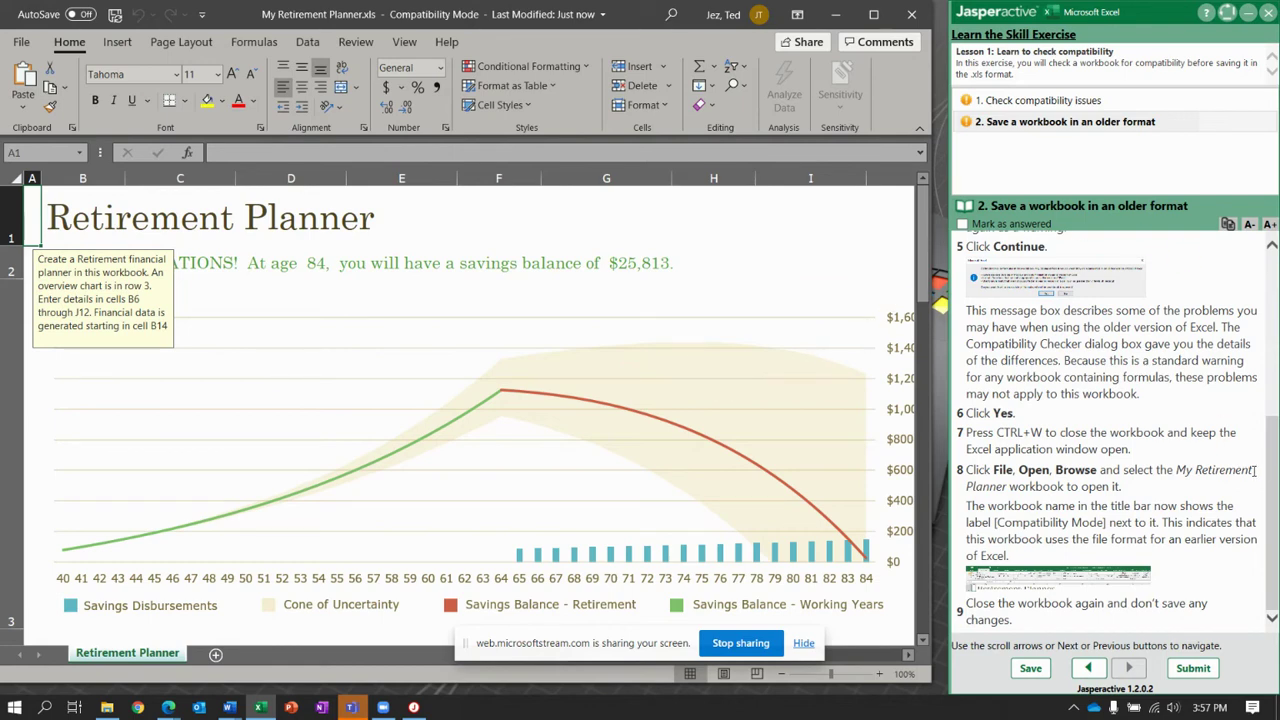
{"action": "left_click", "coordinate": [1275, 527]}
Close the workbook with Ctrl+W, submit the exercise results, and return to the course page.
{"action": "key", "text": "ctrl+w"}
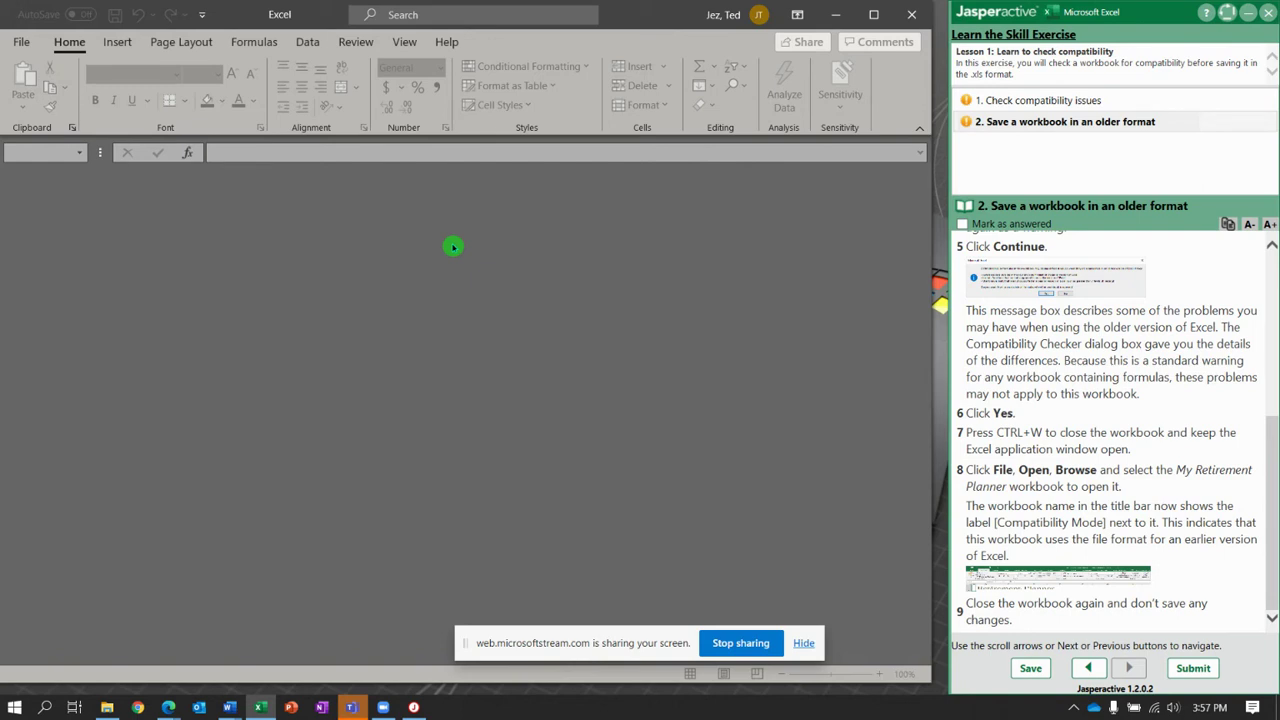
{"action": "left_click", "coordinate": [1193, 668]}
{"action": "left_click", "coordinate": [726, 414]}
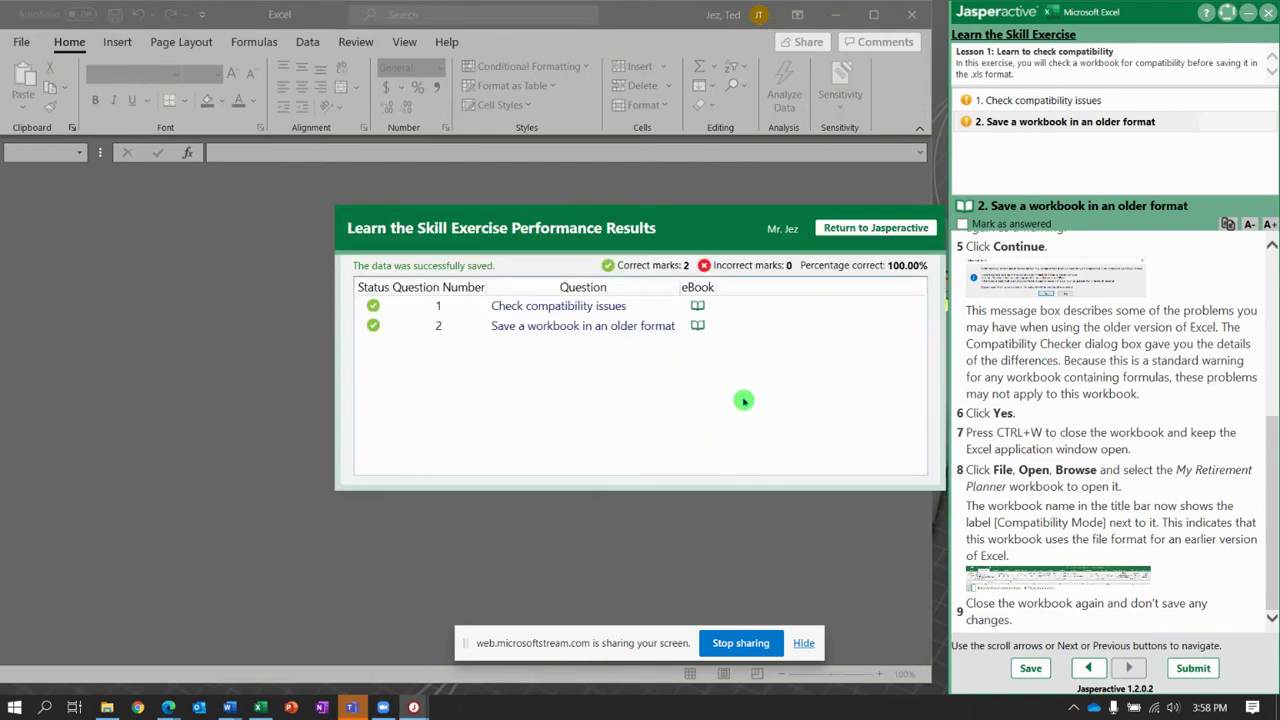
{"action": "left_click", "coordinate": [876, 228]}
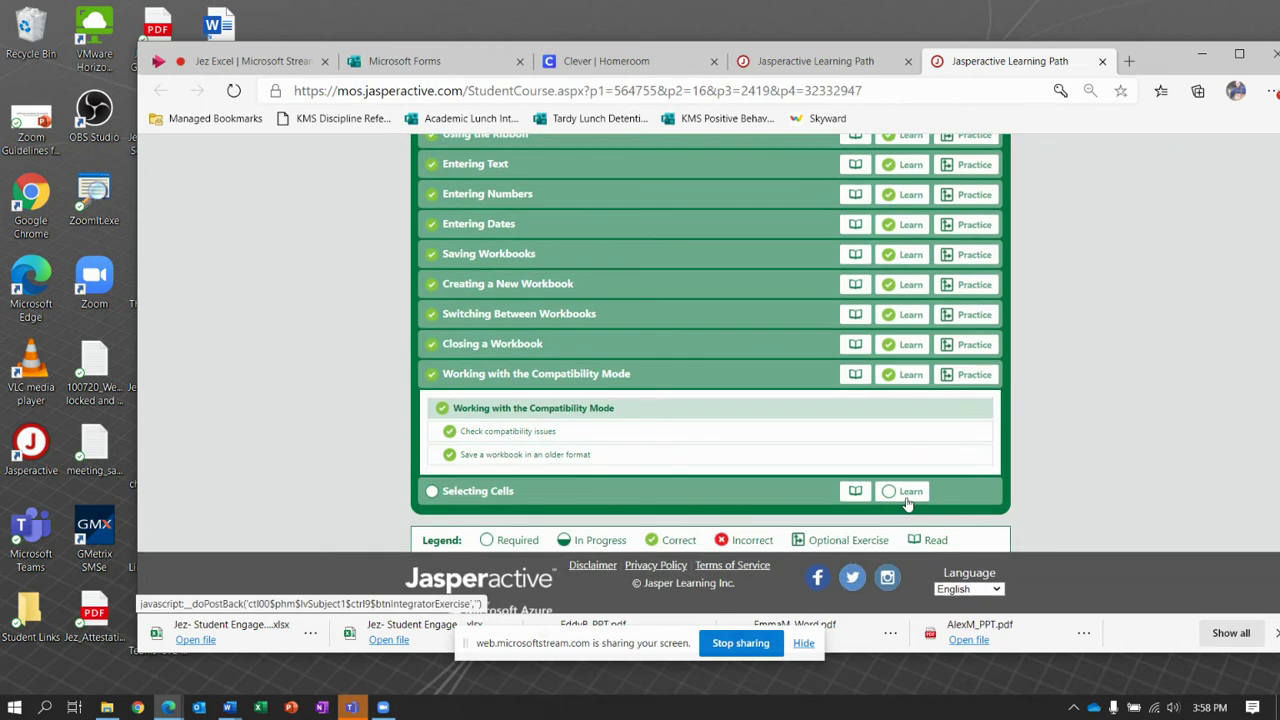
Launch the Selecting Cells Learn exercise and drag Excel's corner to enlarge its window.
{"action": "left_click", "coordinate": [910, 492]}
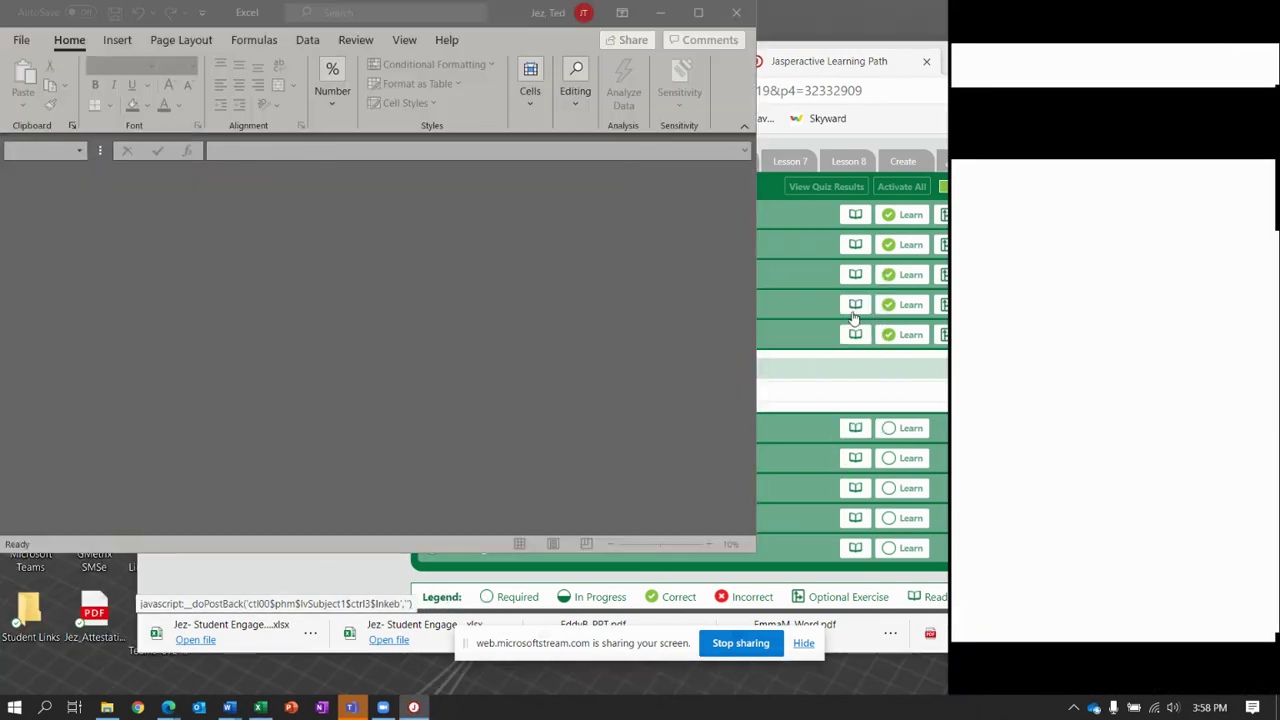
{"action": "left_click_drag", "start_coordinate": [756, 553], "coordinate": [916, 688]}
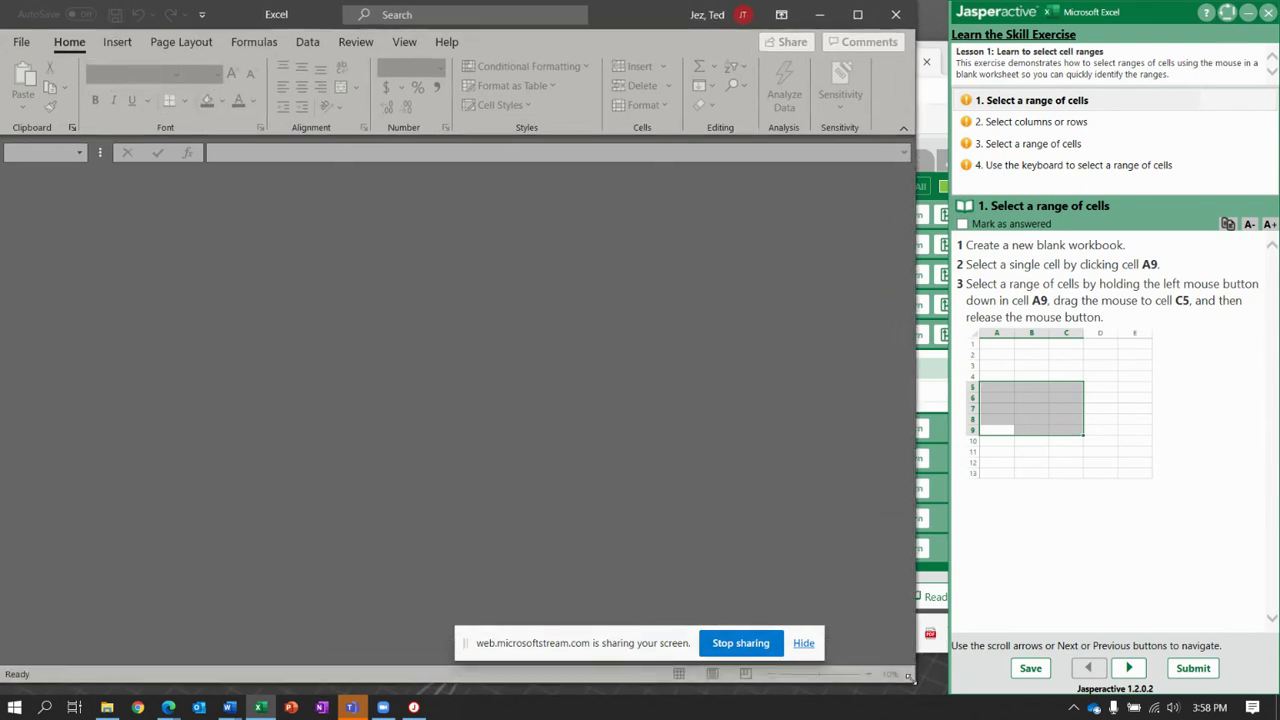
Create a blank workbook, select A9 then the range A5:C9, and go to the next step.
{"action": "left_click", "coordinate": [21, 42]}
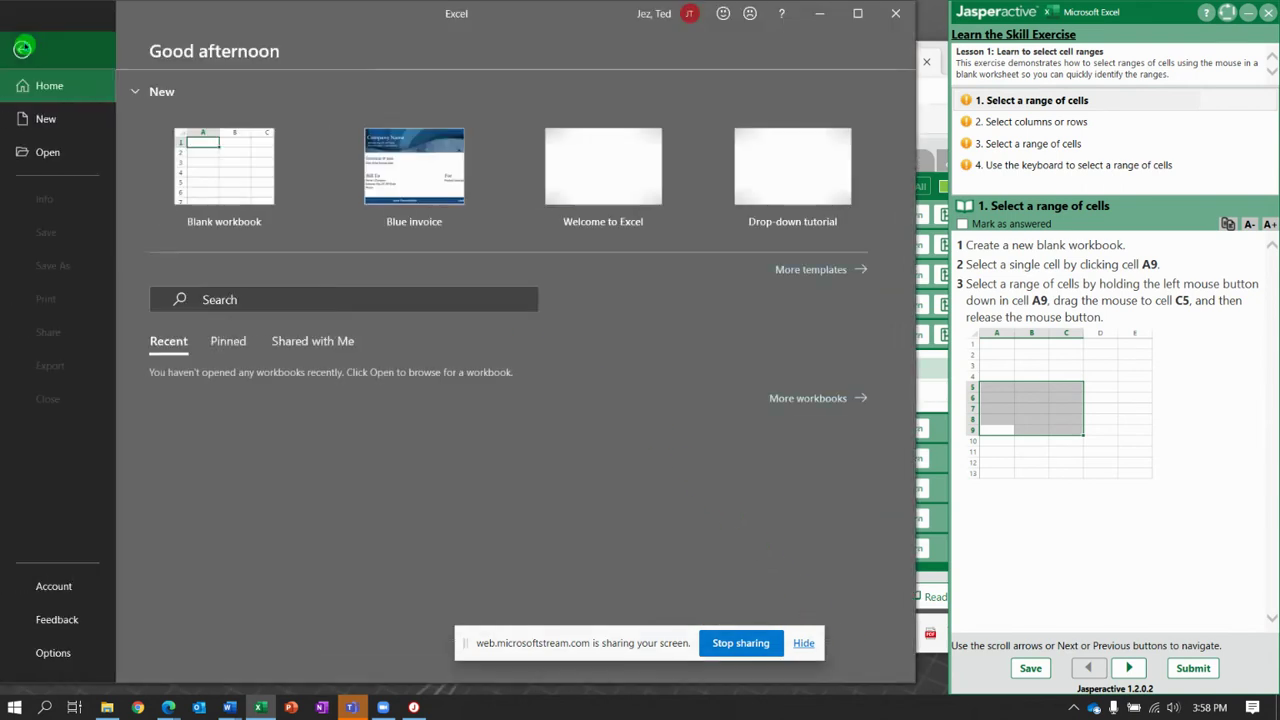
{"action": "left_click", "coordinate": [207, 202]}
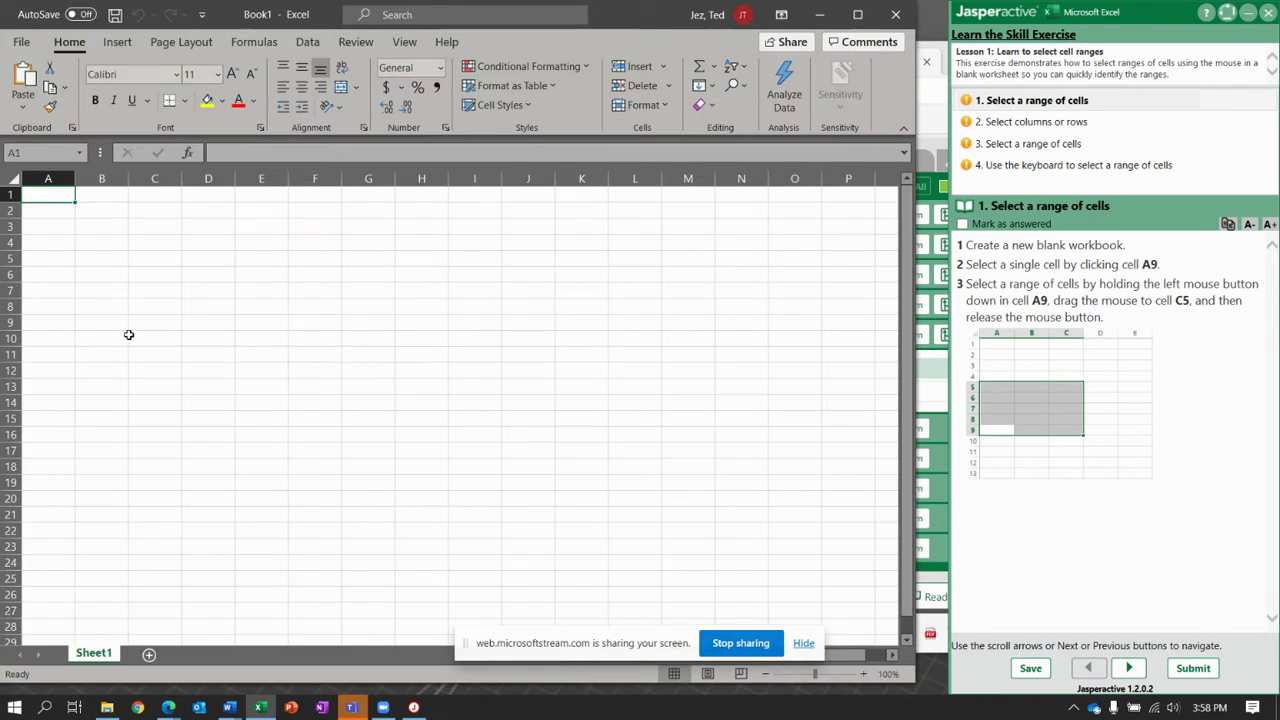
{"action": "left_click", "coordinate": [43, 324]}
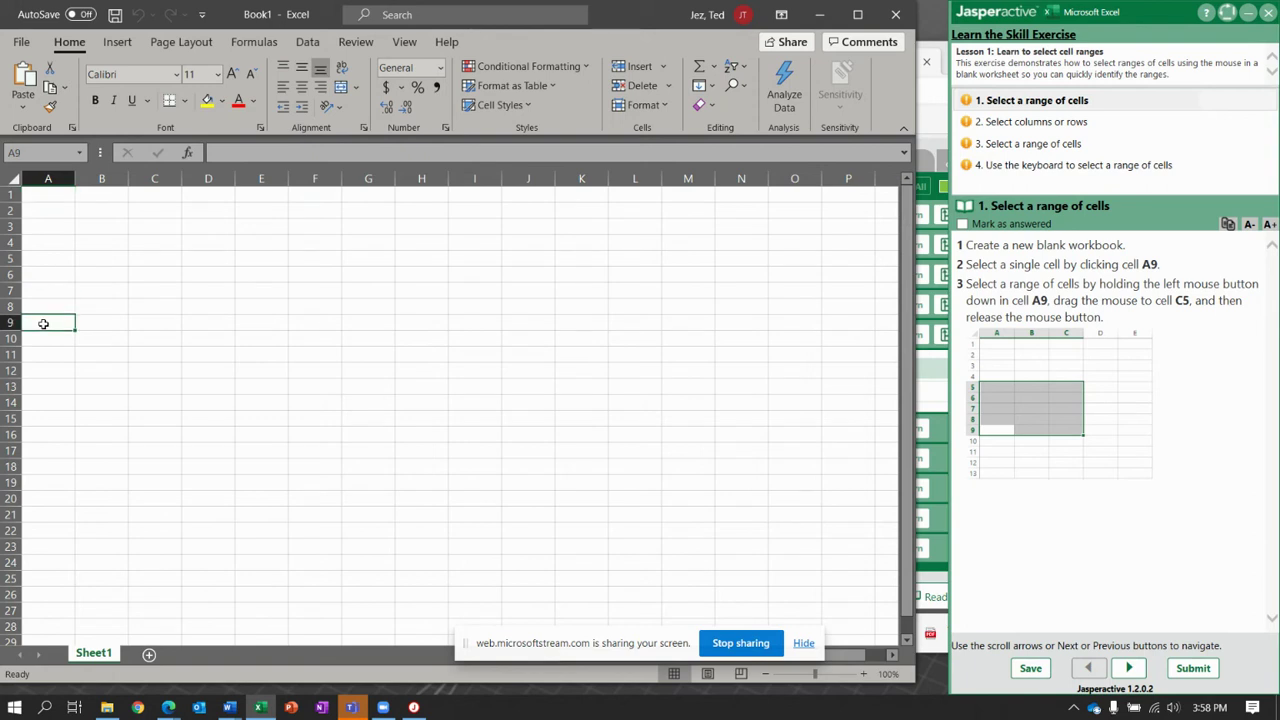
{"action": "left_click_drag", "start_coordinate": [43, 324], "coordinate": [164, 263]}
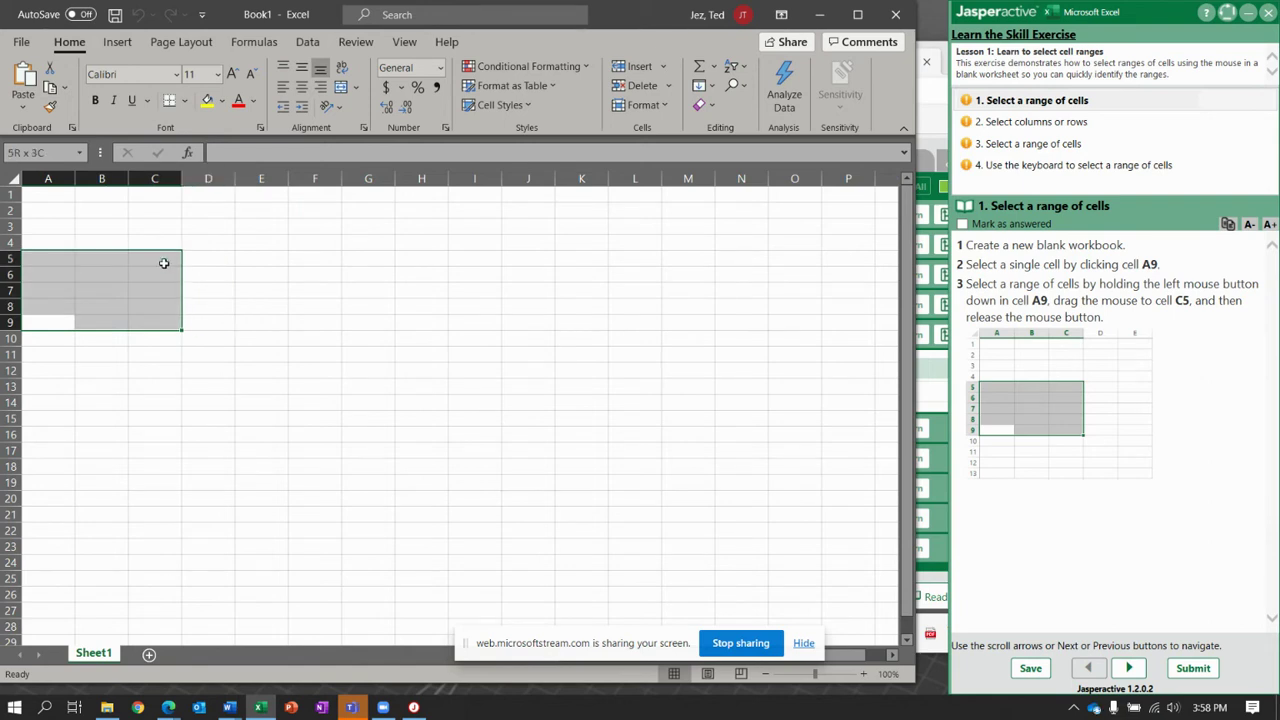
{"action": "left_click_drag", "start_coordinate": [164, 263], "coordinate": [164, 263]}
{"action": "left_click", "coordinate": [1129, 668]}
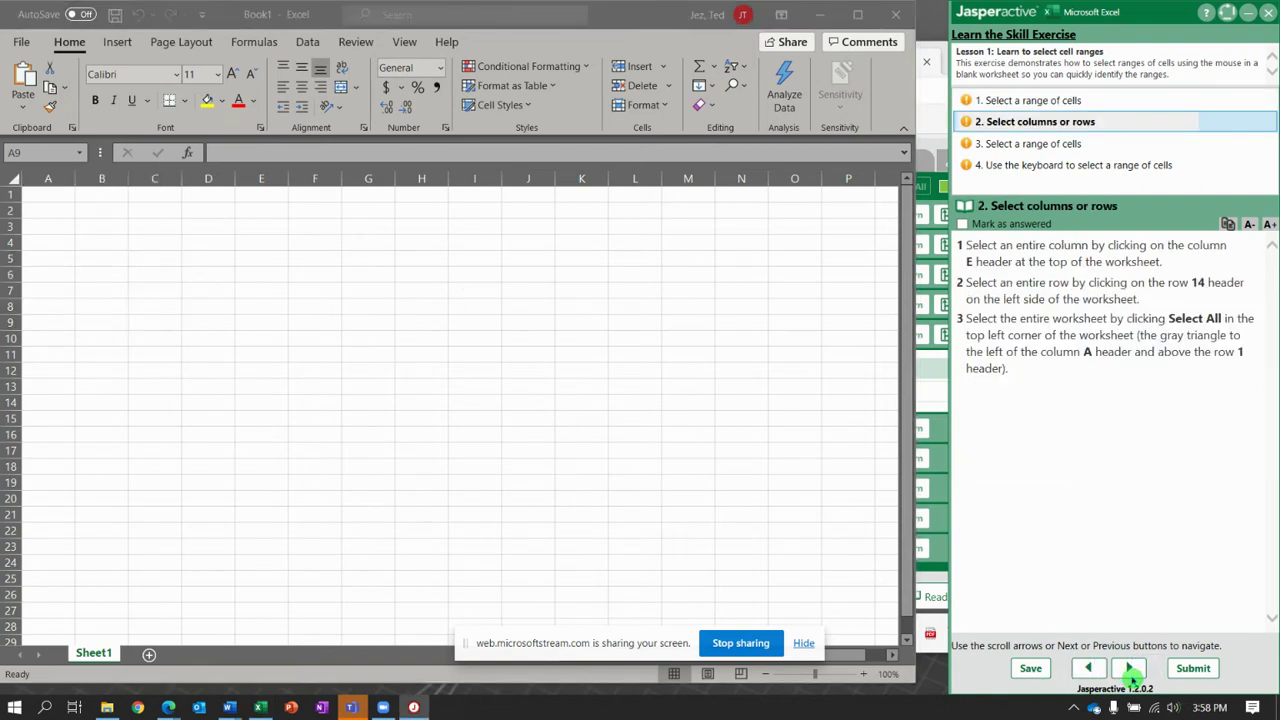
Select column E, then row 14, then the whole worksheet, and advance the exercise.
{"action": "left_click", "coordinate": [271, 187]}
{"action": "left_click", "coordinate": [267, 178]}
{"action": "left_click", "coordinate": [263, 177]}
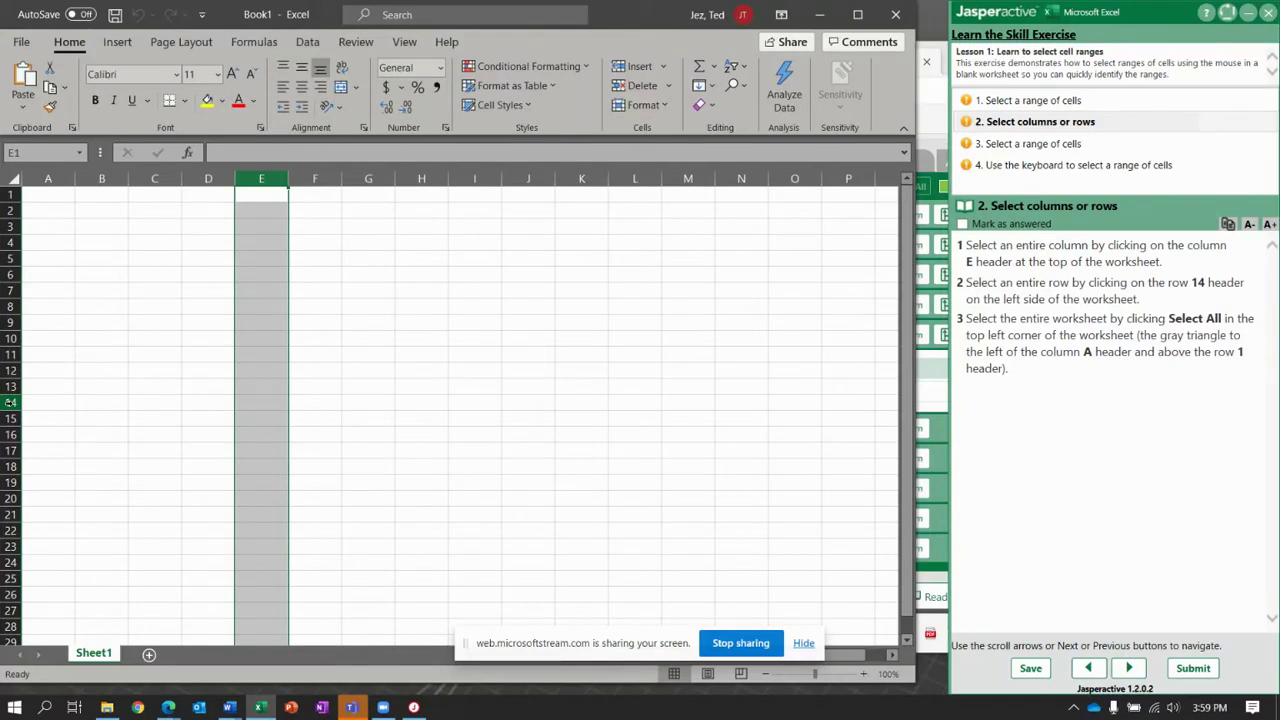
{"action": "left_click", "coordinate": [10, 402]}
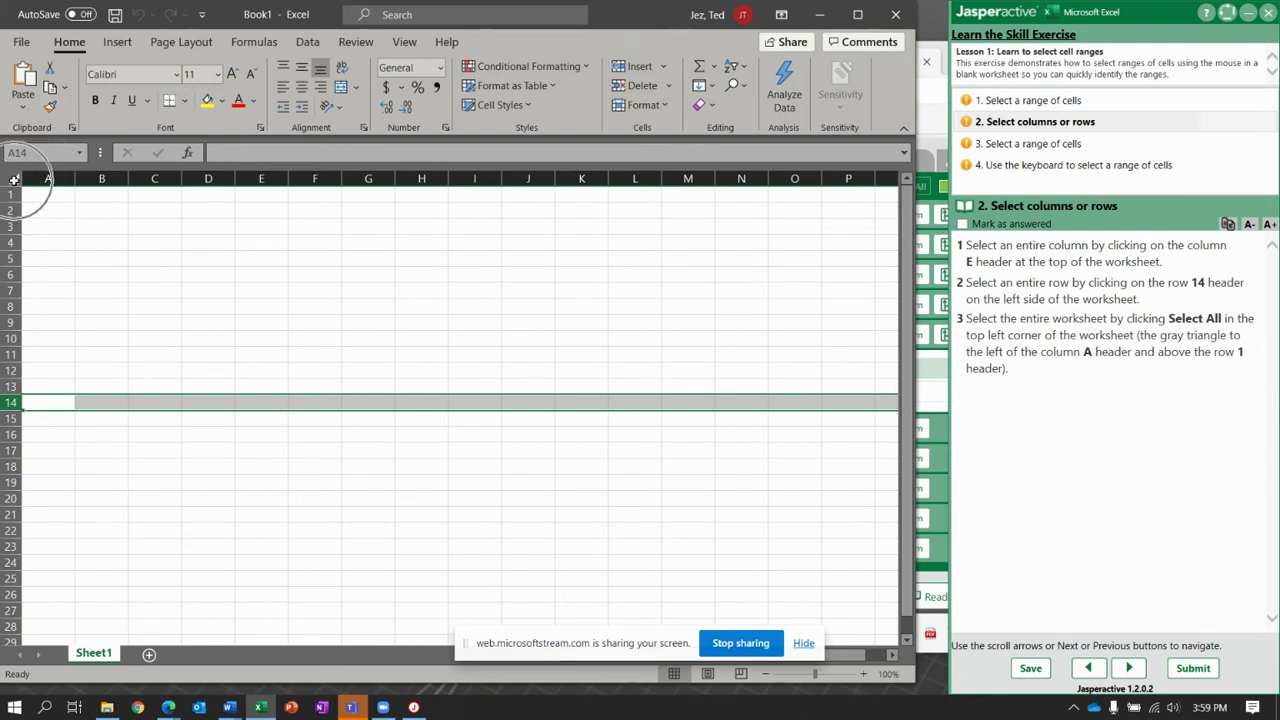
{"action": "left_click", "coordinate": [14, 179]}
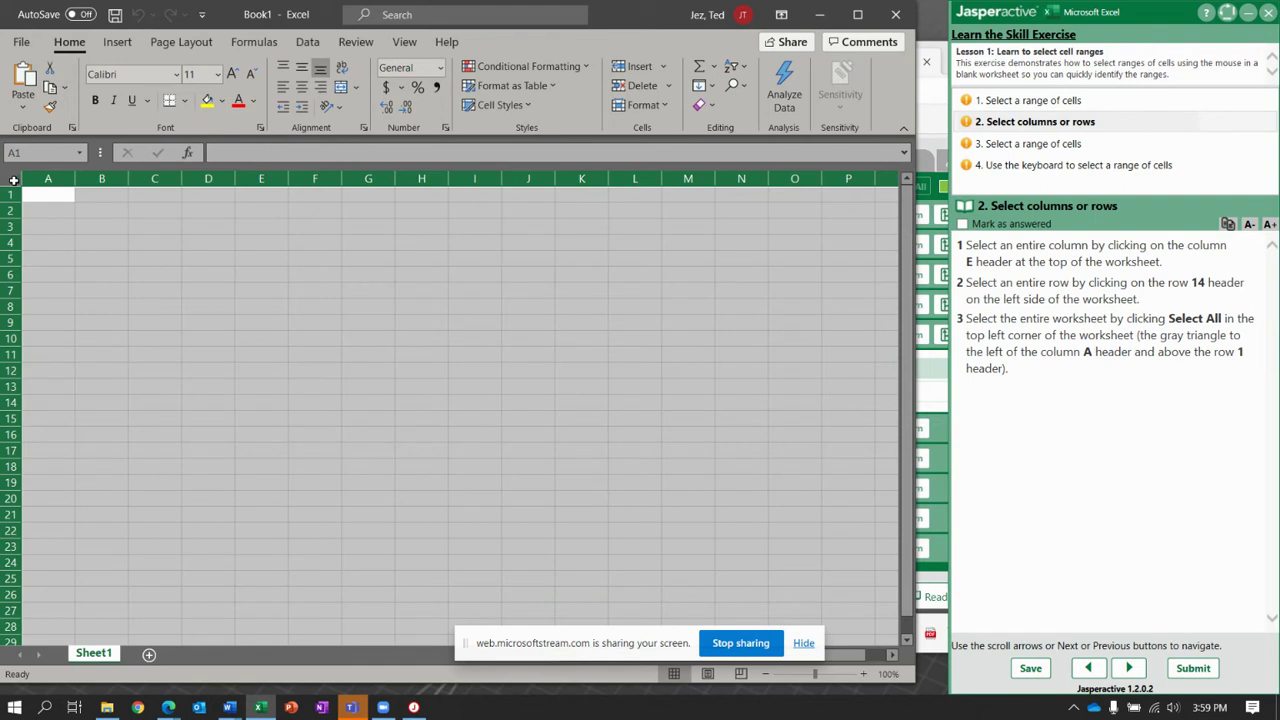
{"action": "left_click", "coordinate": [1129, 669]}
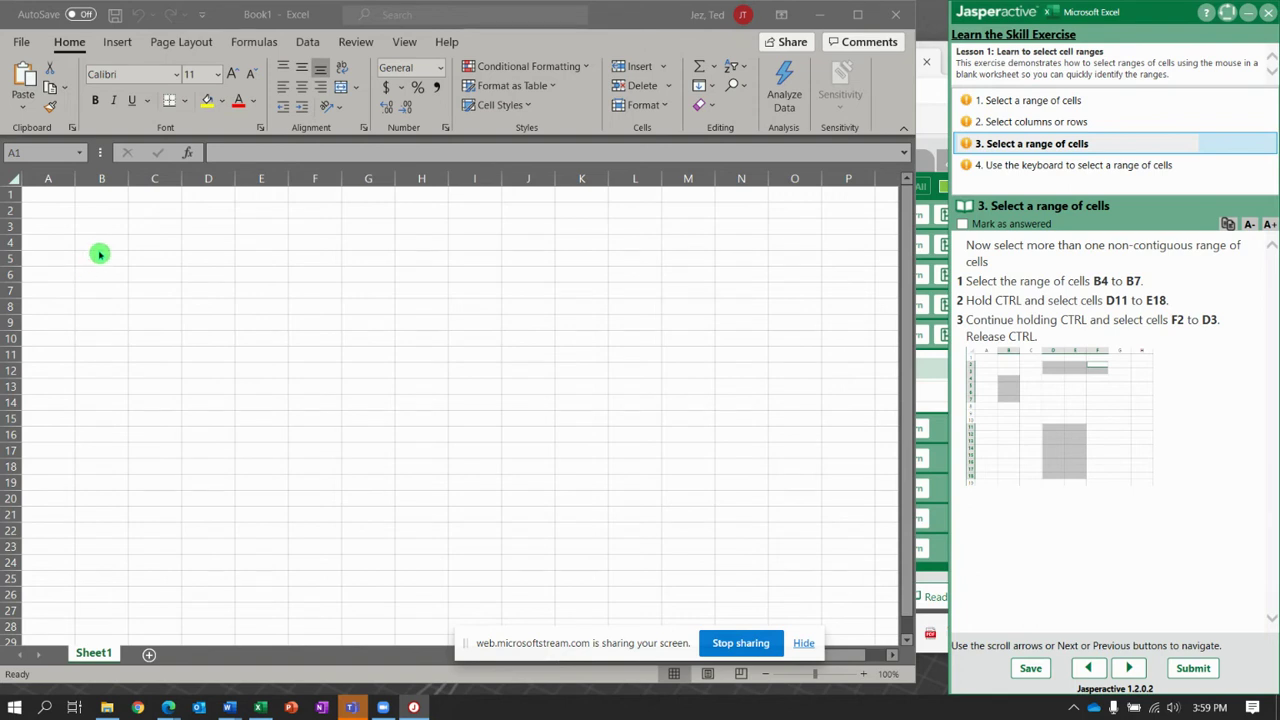
Select B4:B7, Ctrl-add D11:E18 and D2:F3, then advance to the next exercise step.
{"action": "key", "text": "ctrl+a"}
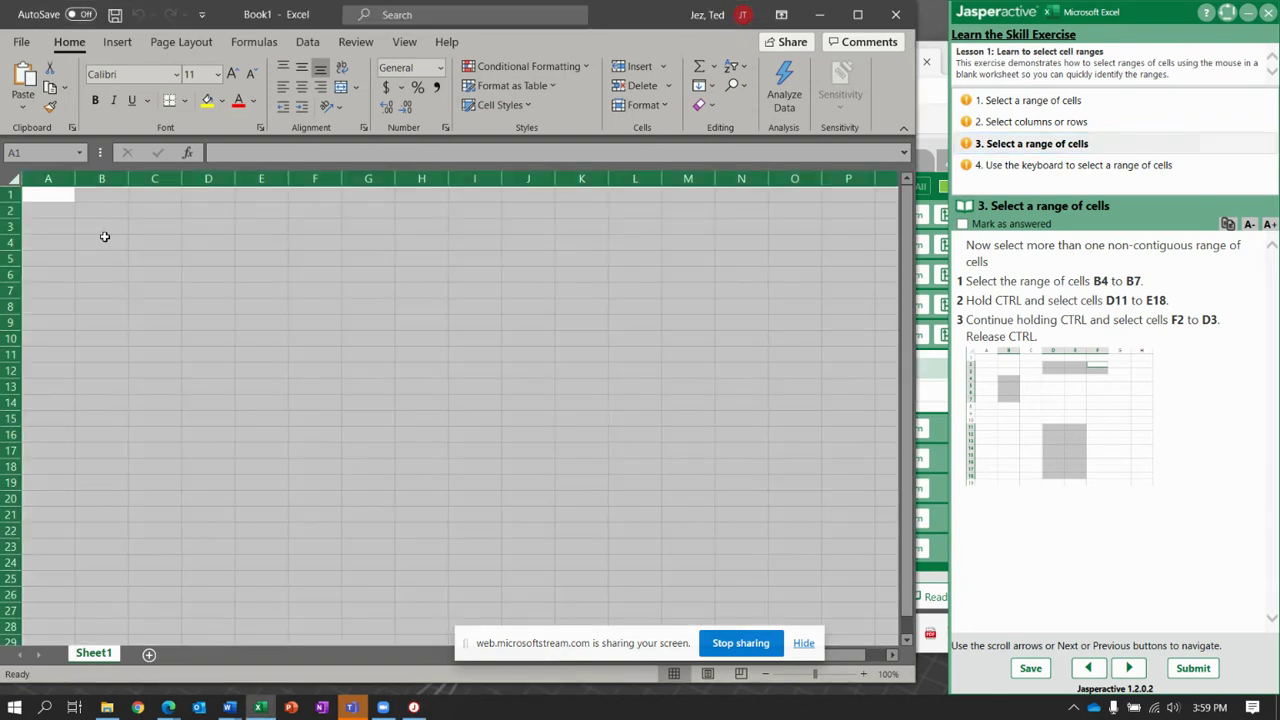
{"action": "left_click", "coordinate": [104, 237]}
{"action": "left_click_drag", "start_coordinate": [105, 238], "coordinate": [103, 289]}
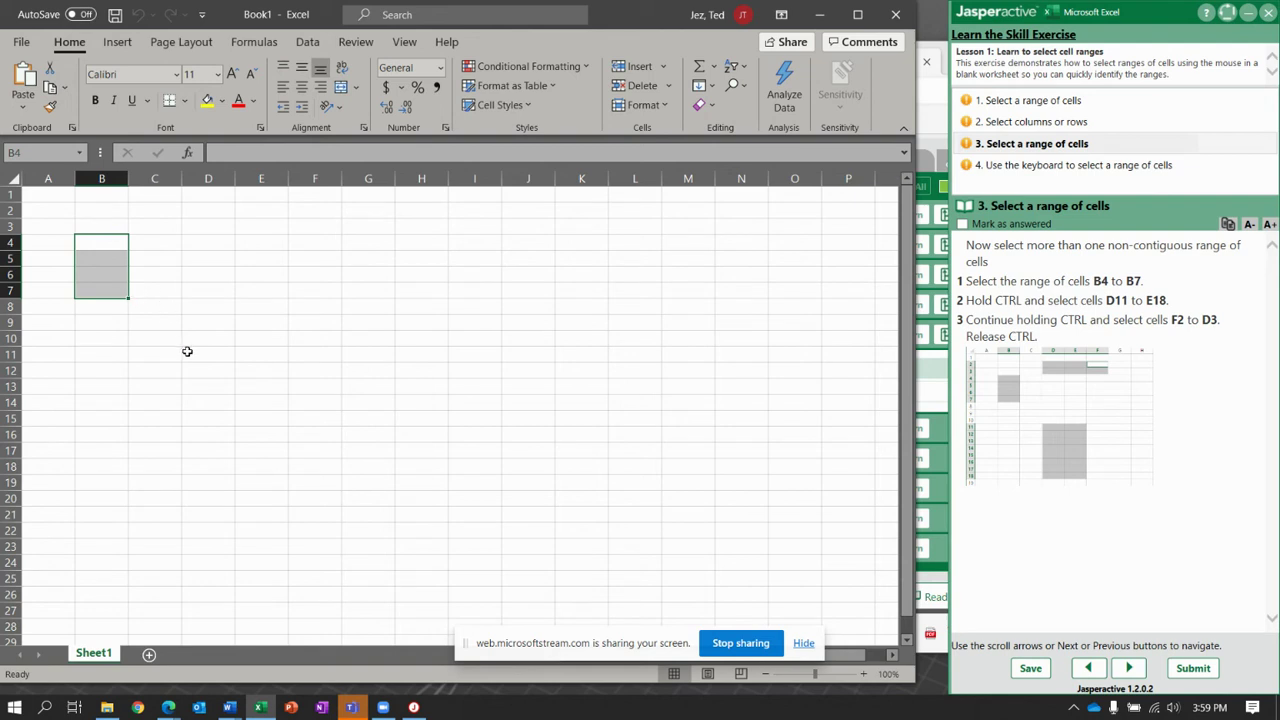
{"action": "mouse_move", "coordinate": [203, 358]}
{"action": "left_mouse_down"}
{"action": "mouse_move", "coordinate": [271, 411]}
{"action": "mouse_move", "coordinate": [260, 460]}
{"action": "left_mouse_up"}
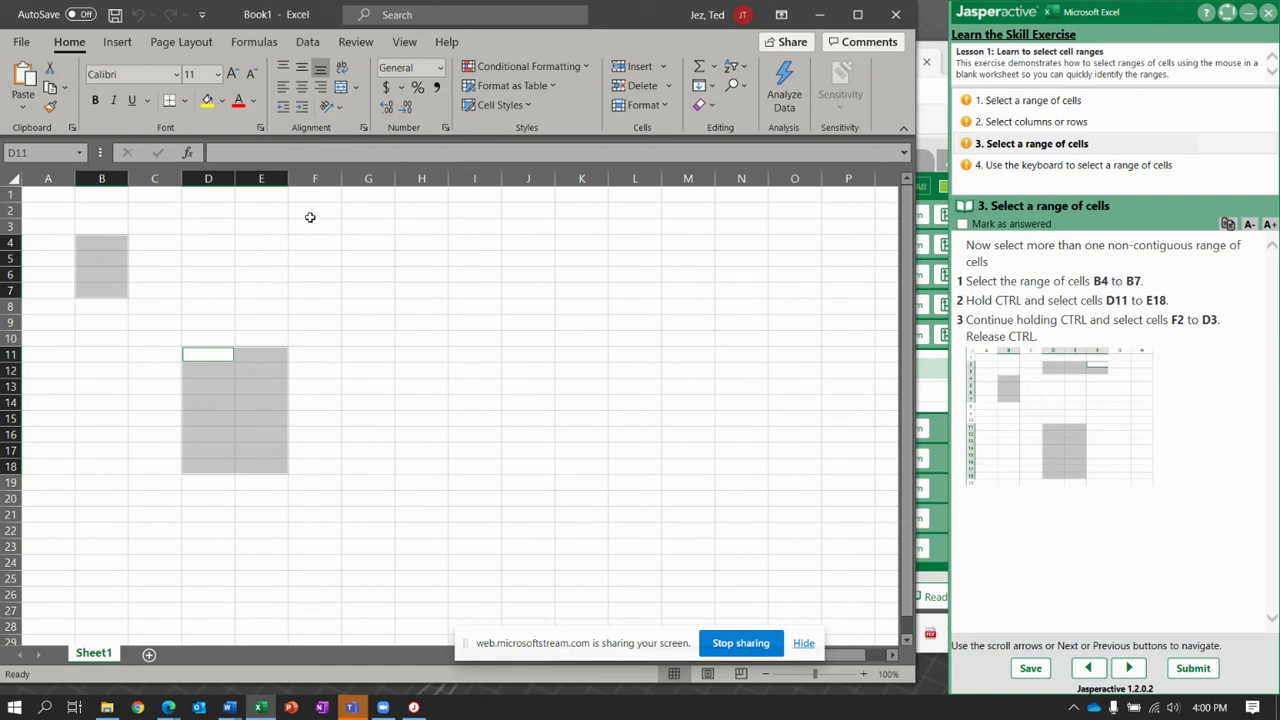
{"action": "left_click_drag", "start_coordinate": [310, 214], "coordinate": [223, 232]}
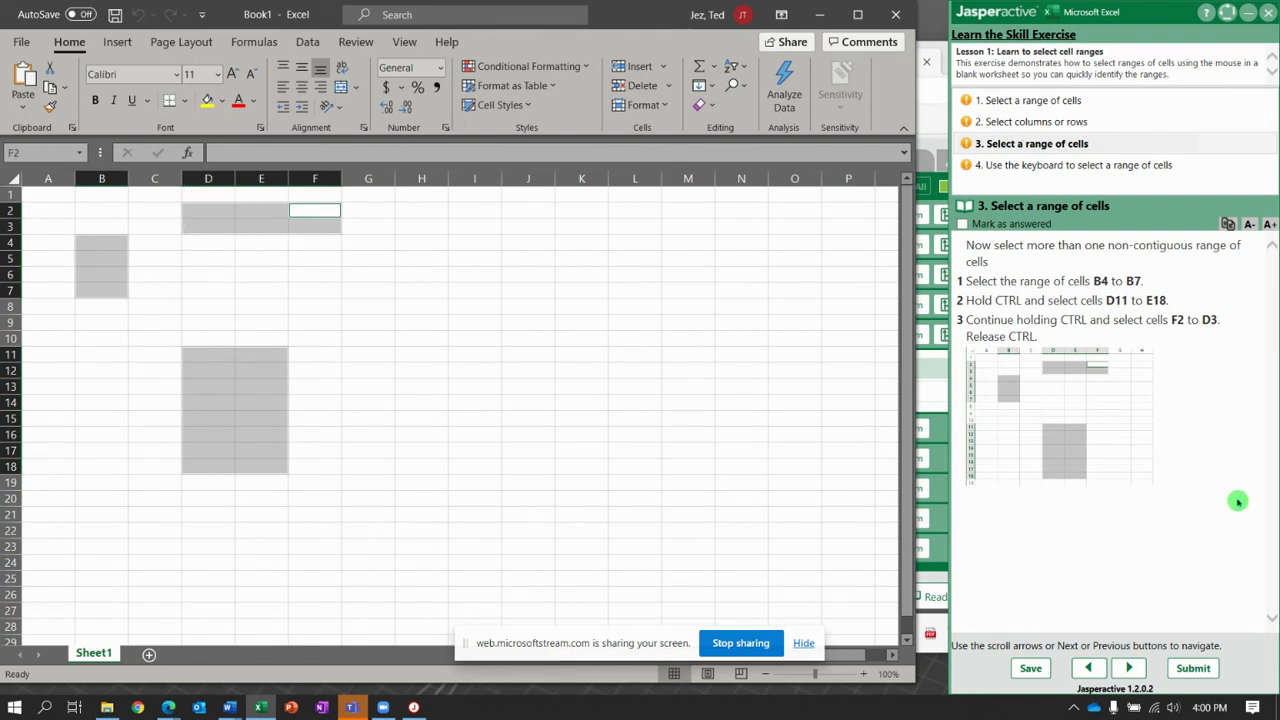
{"action": "left_click", "coordinate": [1133, 668]}
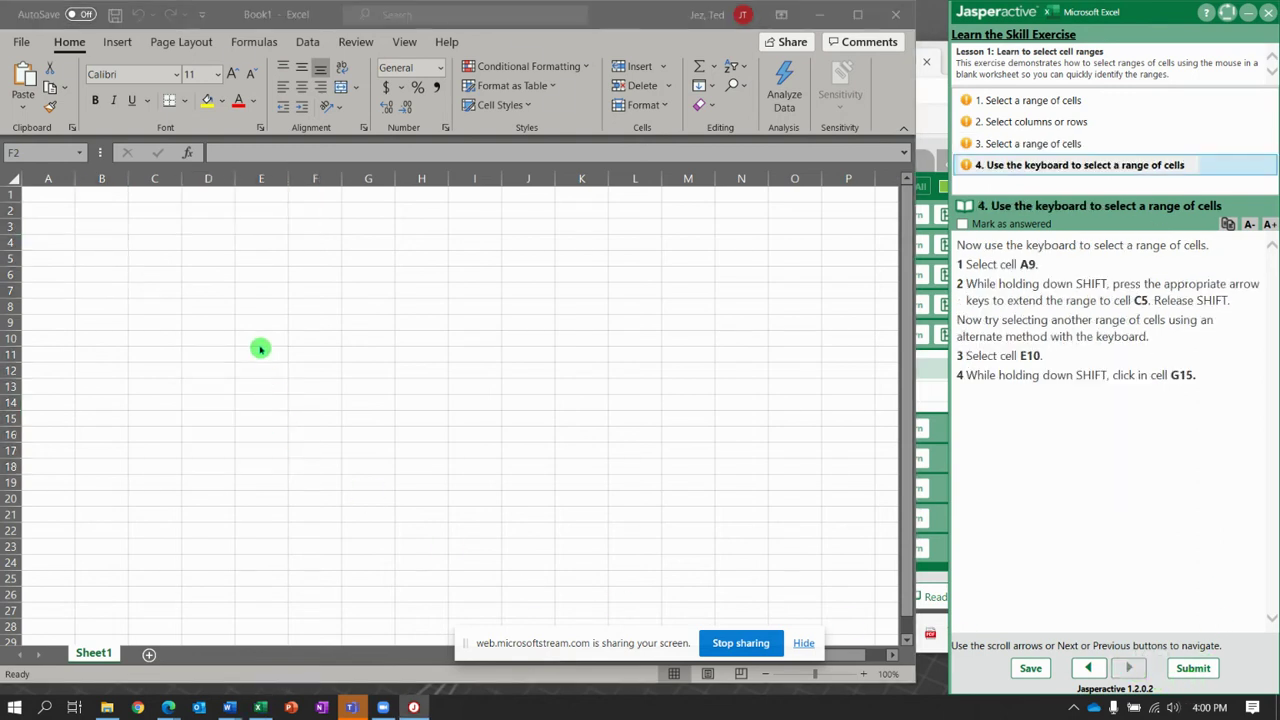
Select the block A9 to C5 using Shift with the arrow keys.
{"action": "left_click", "coordinate": [114, 372]}
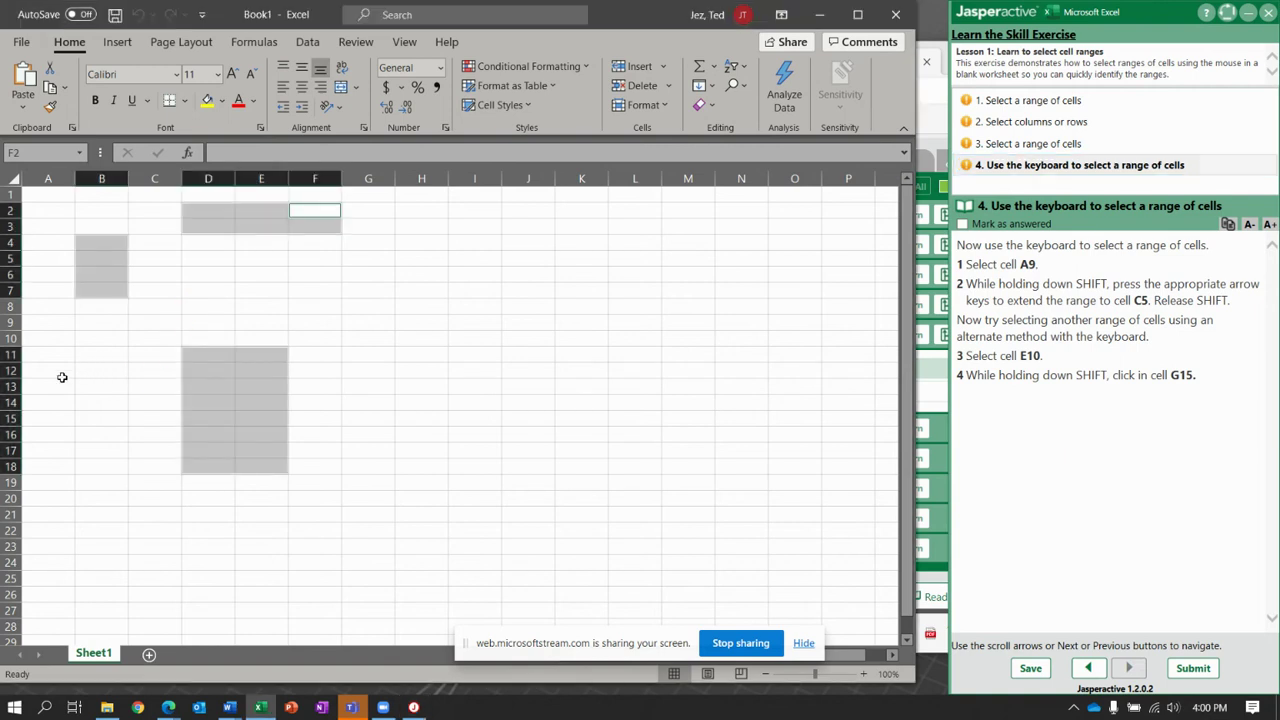
{"action": "left_click", "coordinate": [59, 323]}
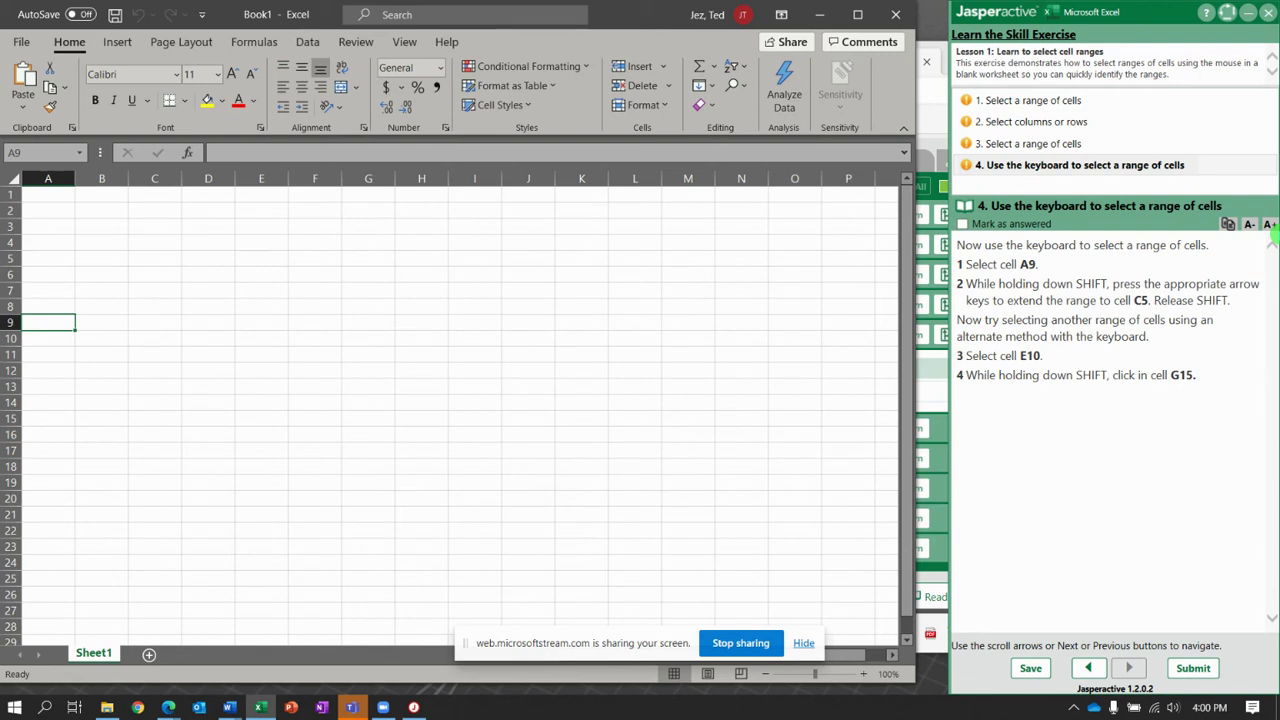
{"action": "key", "text": "shift+Right"}
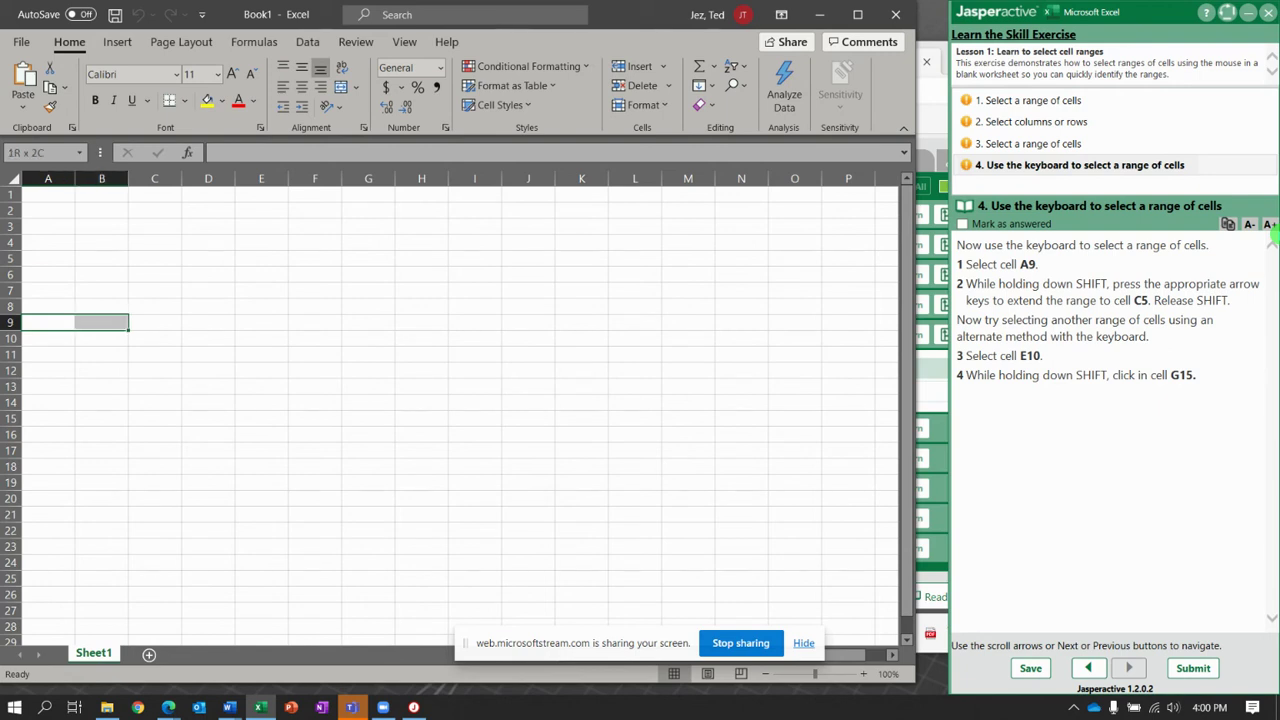
{"action": "key", "text": "shift+Right"}
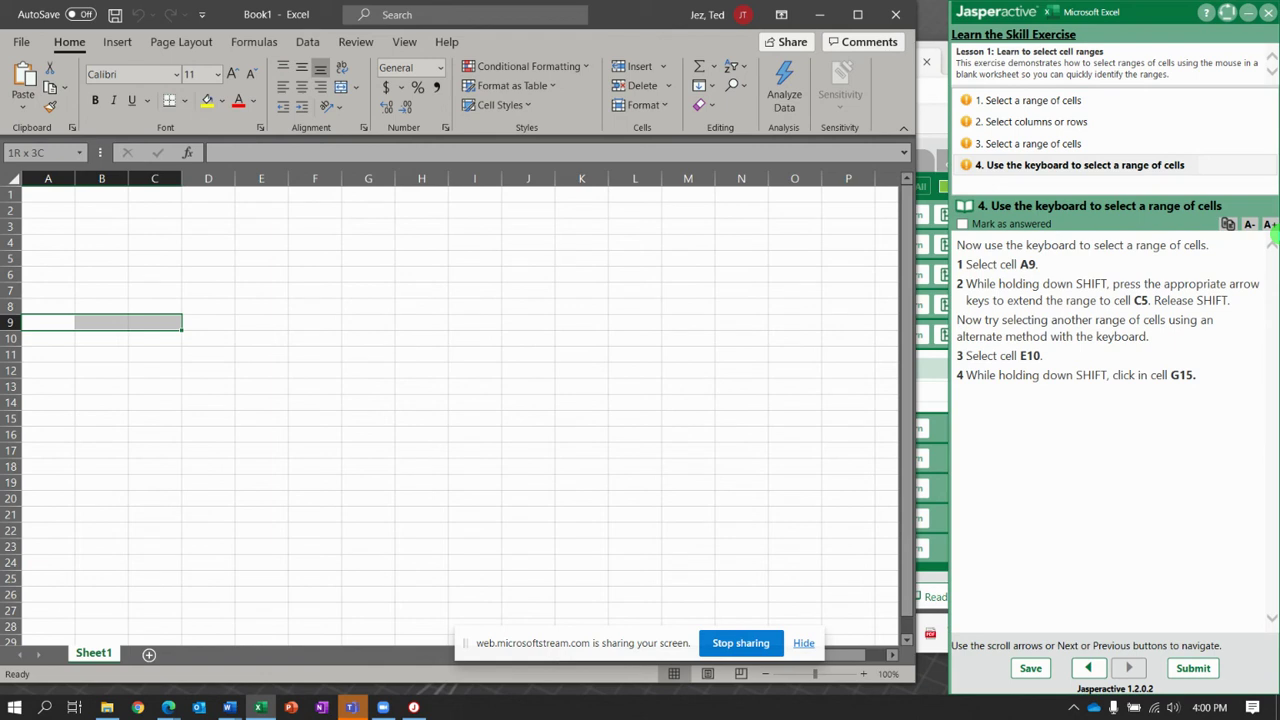
{"action": "key", "text": "shift+Up"}
{"action": "key", "text": "shift+Up"}
{"action": "key", "text": "shift+Up"}
{"action": "key", "text": "shift+Up"}
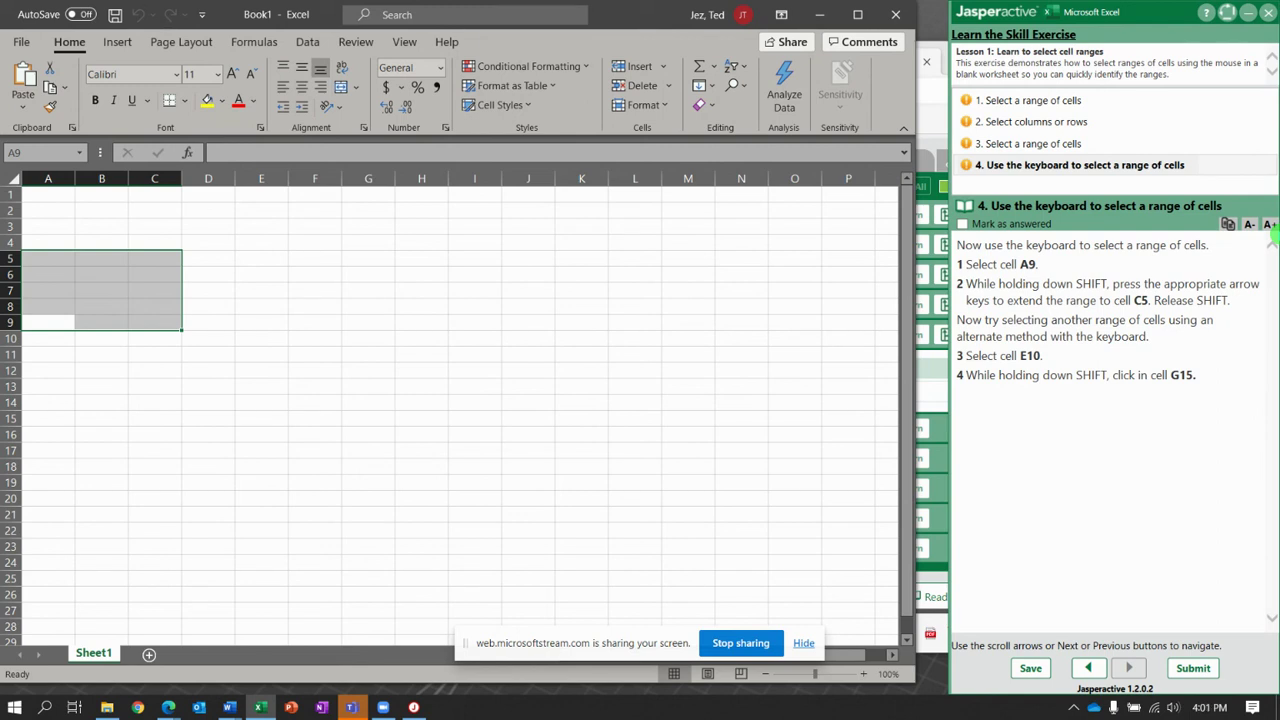
Move the active cell to E10 and extend the selection with Shift to G15.
{"action": "key", "text": "Right"}
{"action": "key", "text": "Right"}
{"action": "key", "text": "Right"}
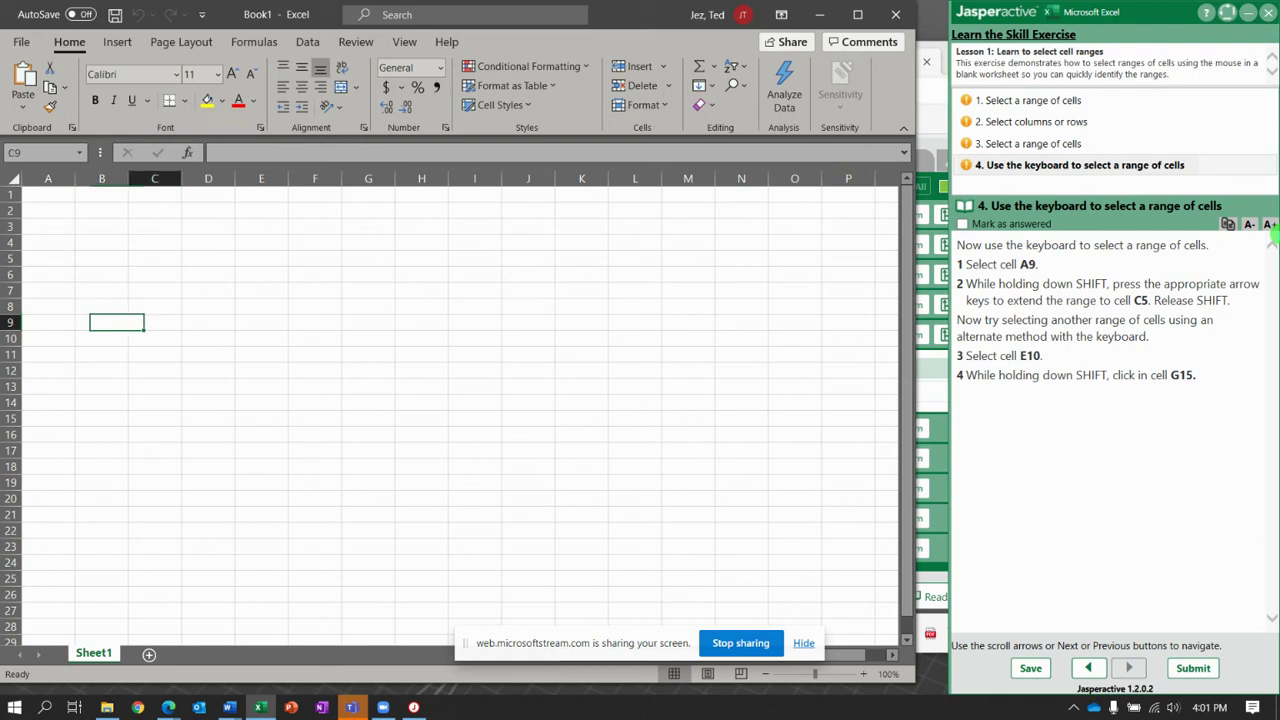
{"action": "key", "text": "Up"}
{"action": "key", "text": "Left"}
{"action": "key", "text": "Left"}
{"action": "key", "text": "Down"}
{"action": "key", "text": "Down"}
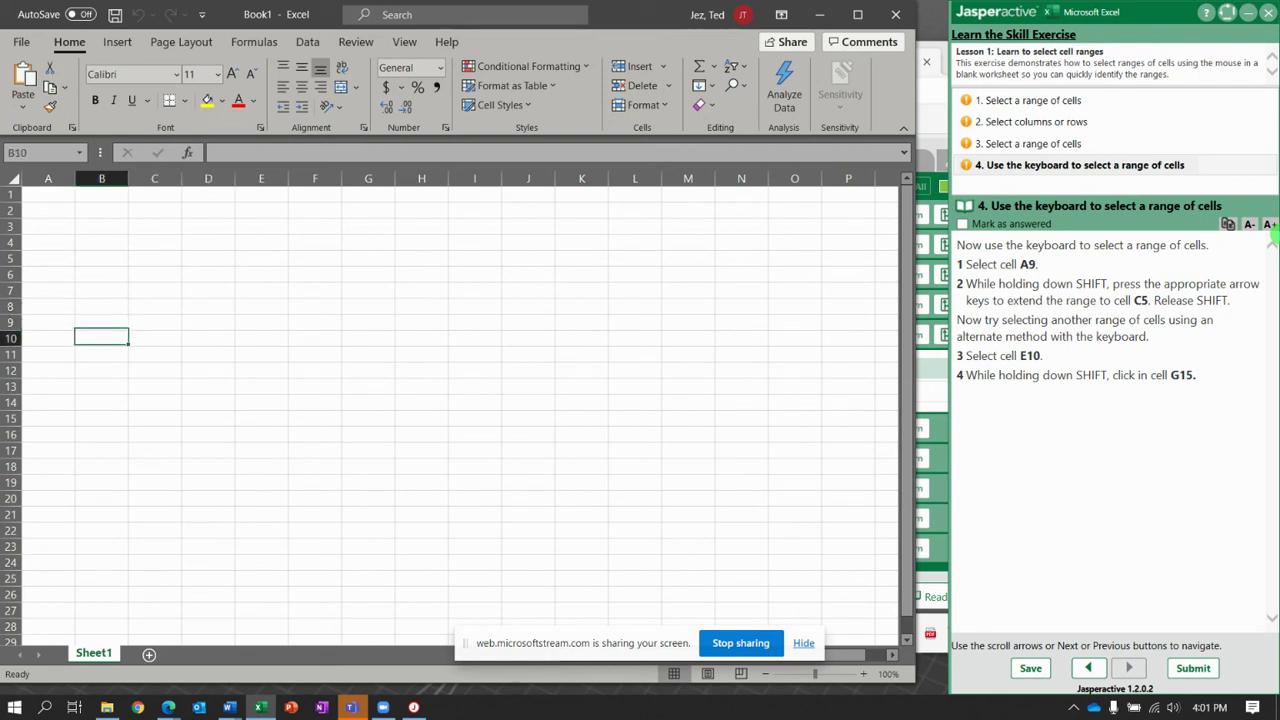
{"action": "key", "text": "Right"}
{"action": "key", "text": "Right"}
{"action": "key", "text": "Right"}
{"action": "key", "text": "Up"}
{"action": "key", "text": "Up"}
{"action": "key", "text": "Up"}
{"action": "key", "text": "Left"}
{"action": "key", "text": "Left"}
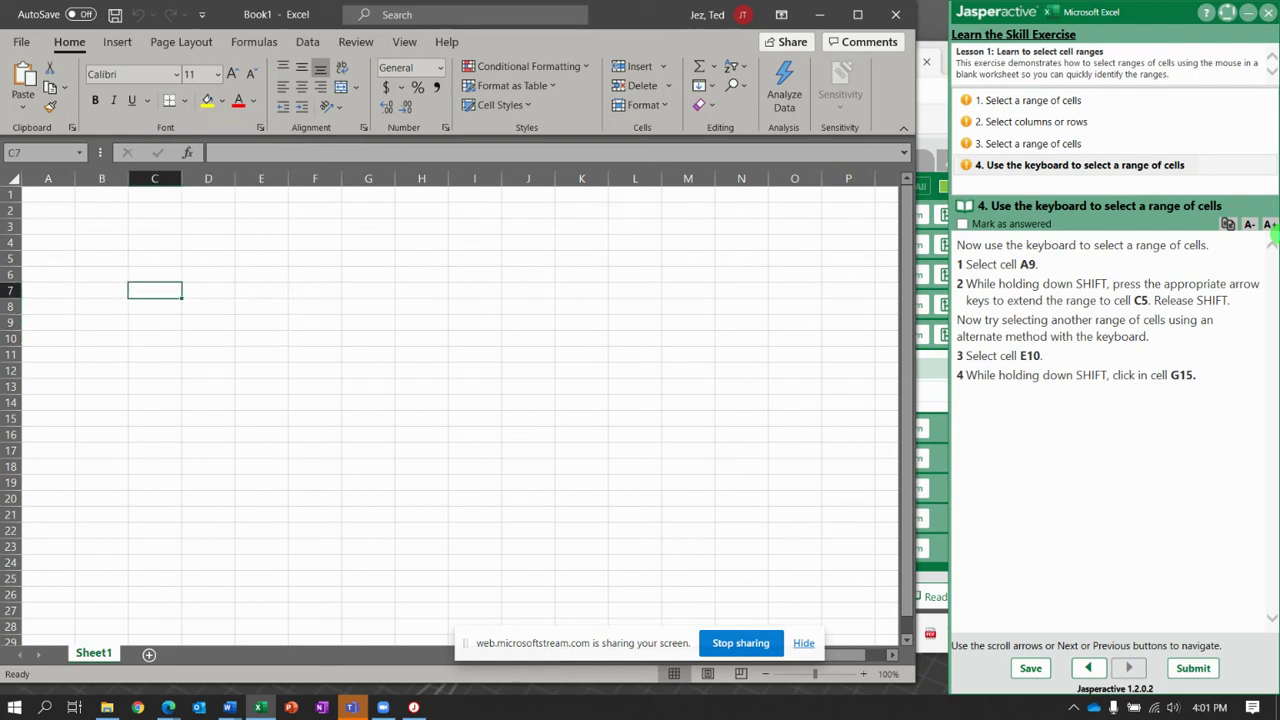
{"action": "key", "text": "Right"}
{"action": "key", "text": "Right"}
{"action": "key", "text": "Right"}
{"action": "key", "text": "Left"}
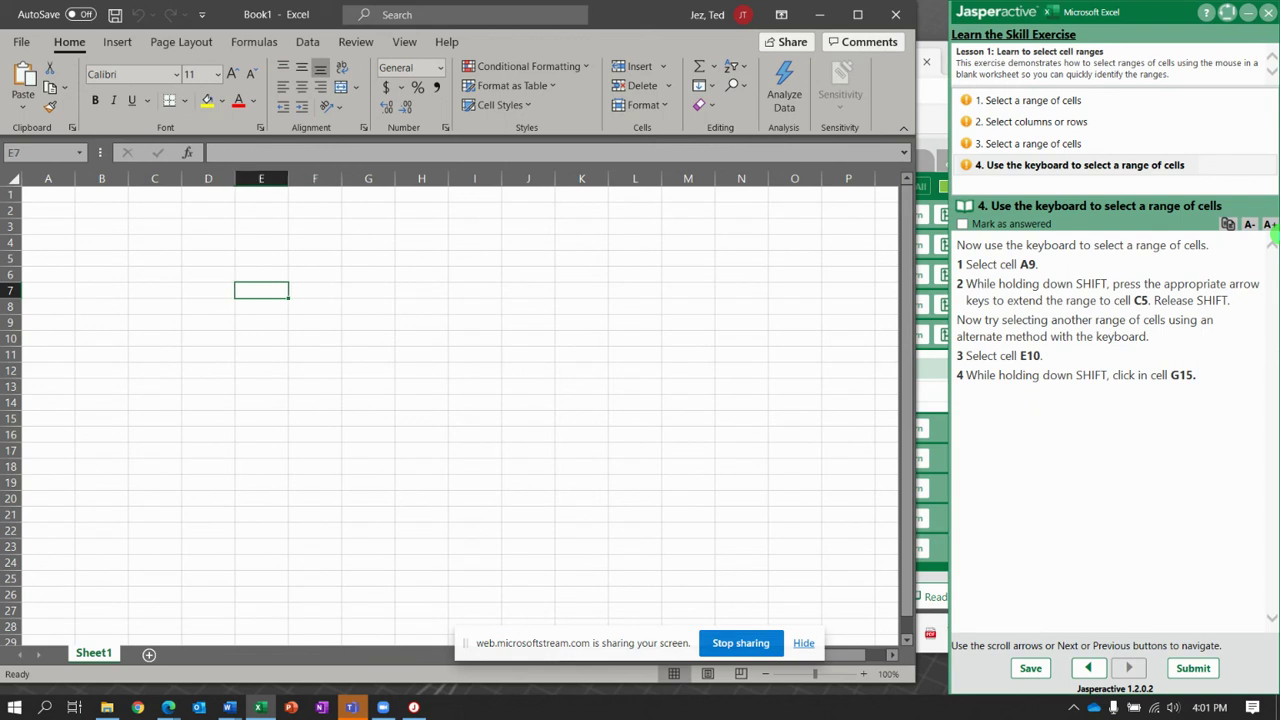
{"action": "key", "text": "Down"}
{"action": "key", "text": "Down"}
{"action": "key", "text": "Down"}
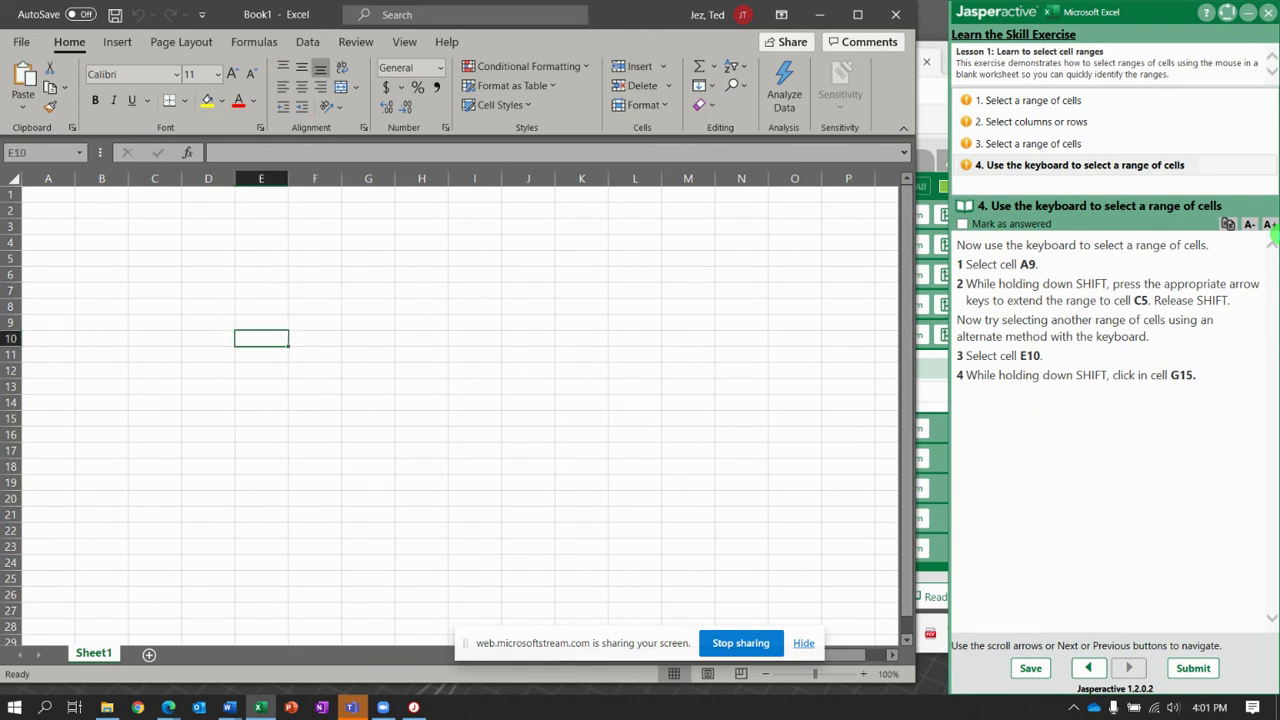
{"action": "key", "text": "shift+Right"}
{"action": "key", "text": "shift+Right"}
{"action": "key", "text": "shift+Down"}
{"action": "key", "text": "shift+Down"}
{"action": "key", "text": "shift+Down"}
{"action": "key", "text": "shift+Down"}
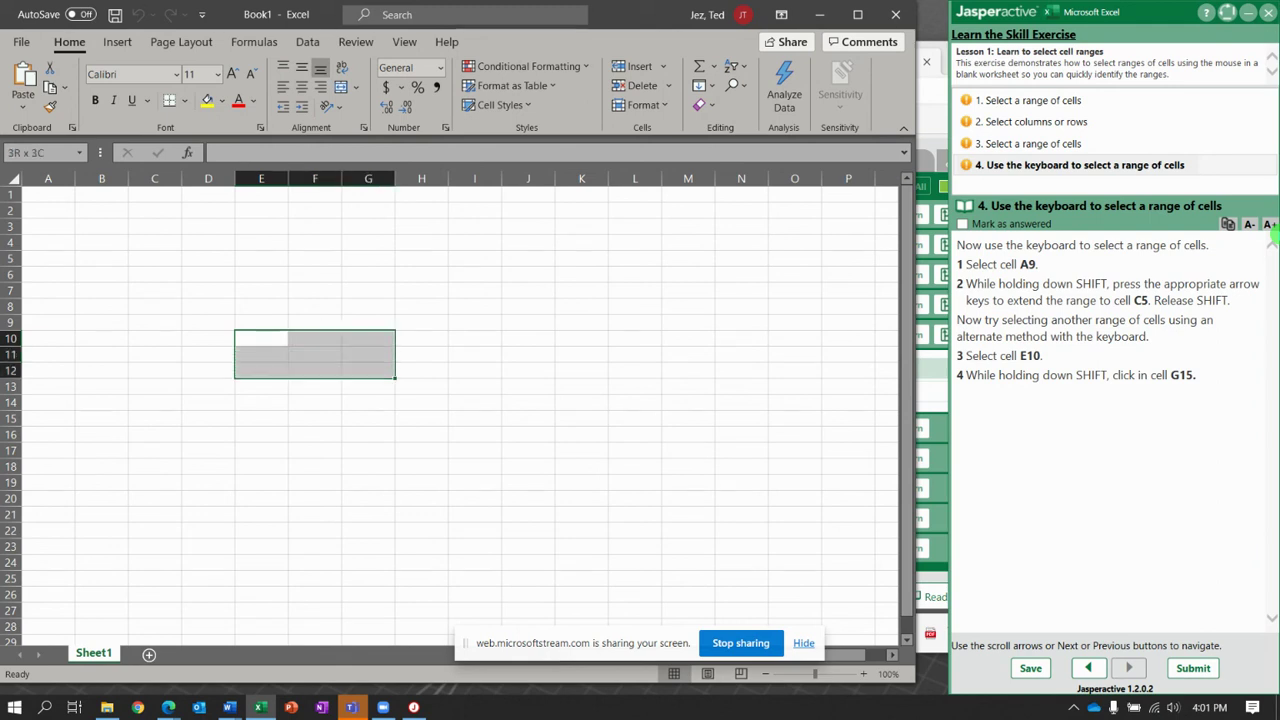
{"action": "key", "text": "shift+Down"}
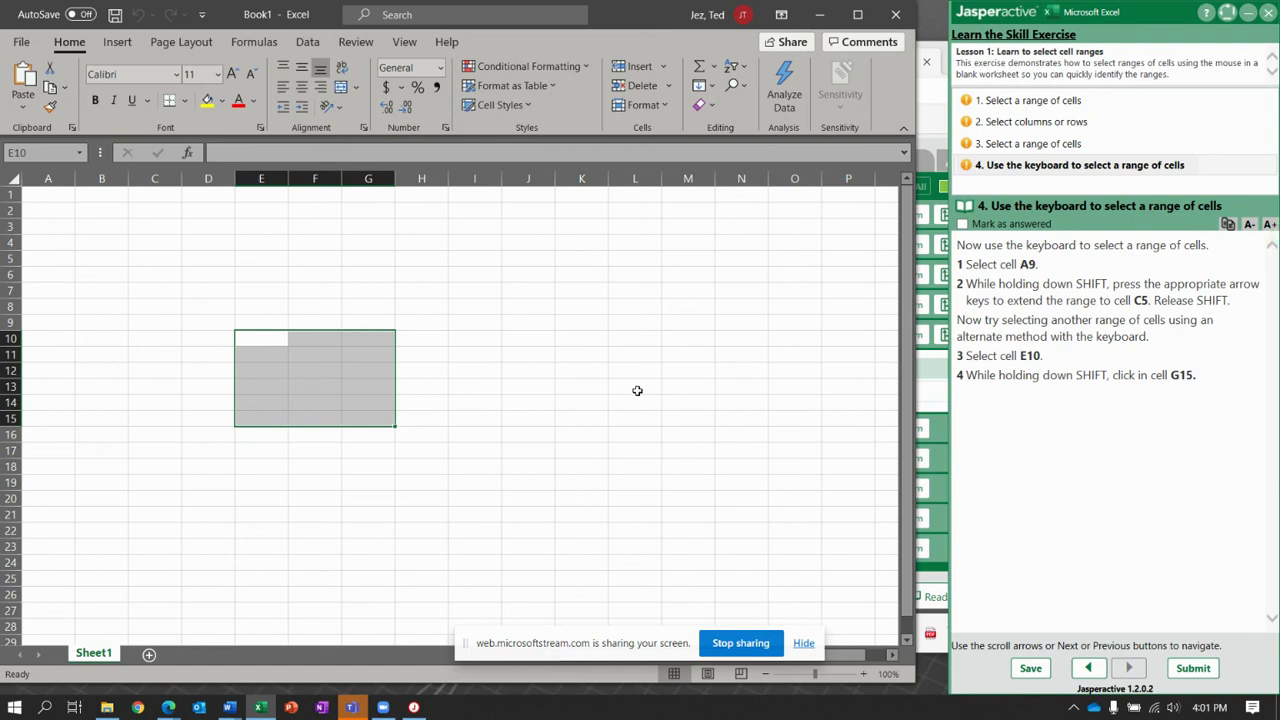
Submit the cell-range exercise results, scored 100%, and return to the Jasperactive course.
{"action": "left_click", "coordinate": [1203, 672]}
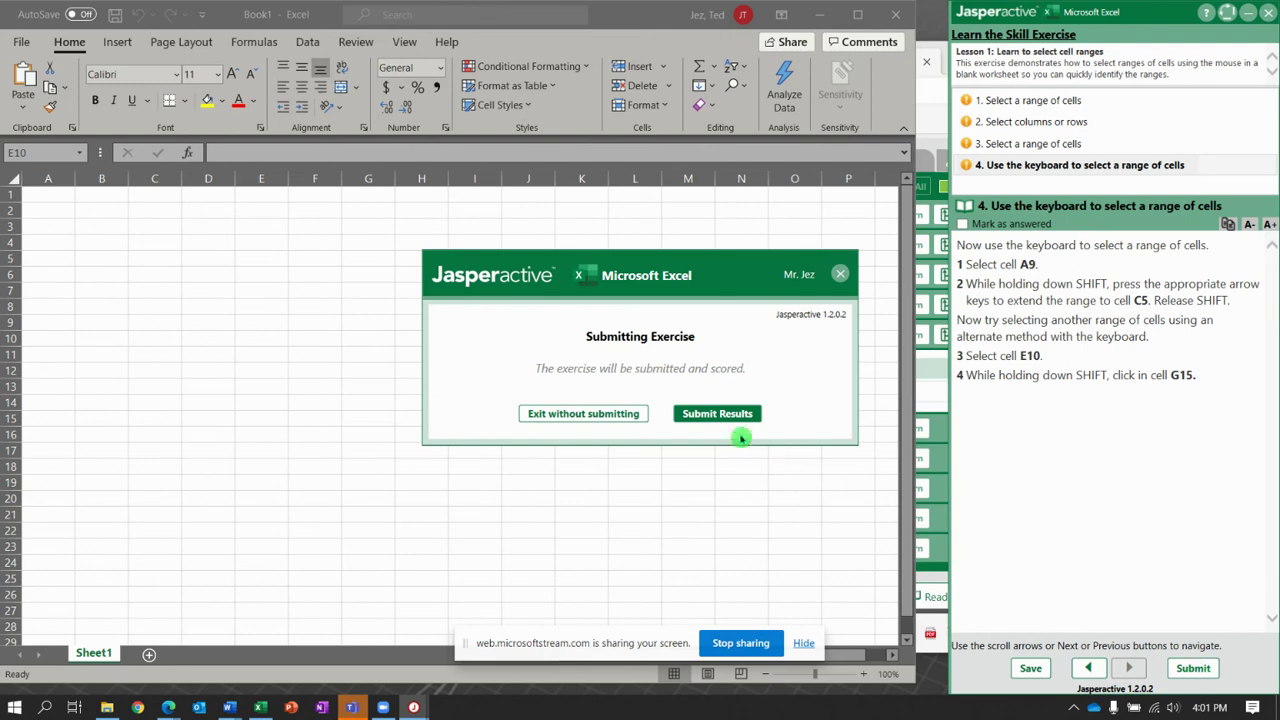
{"action": "left_click", "coordinate": [749, 413]}
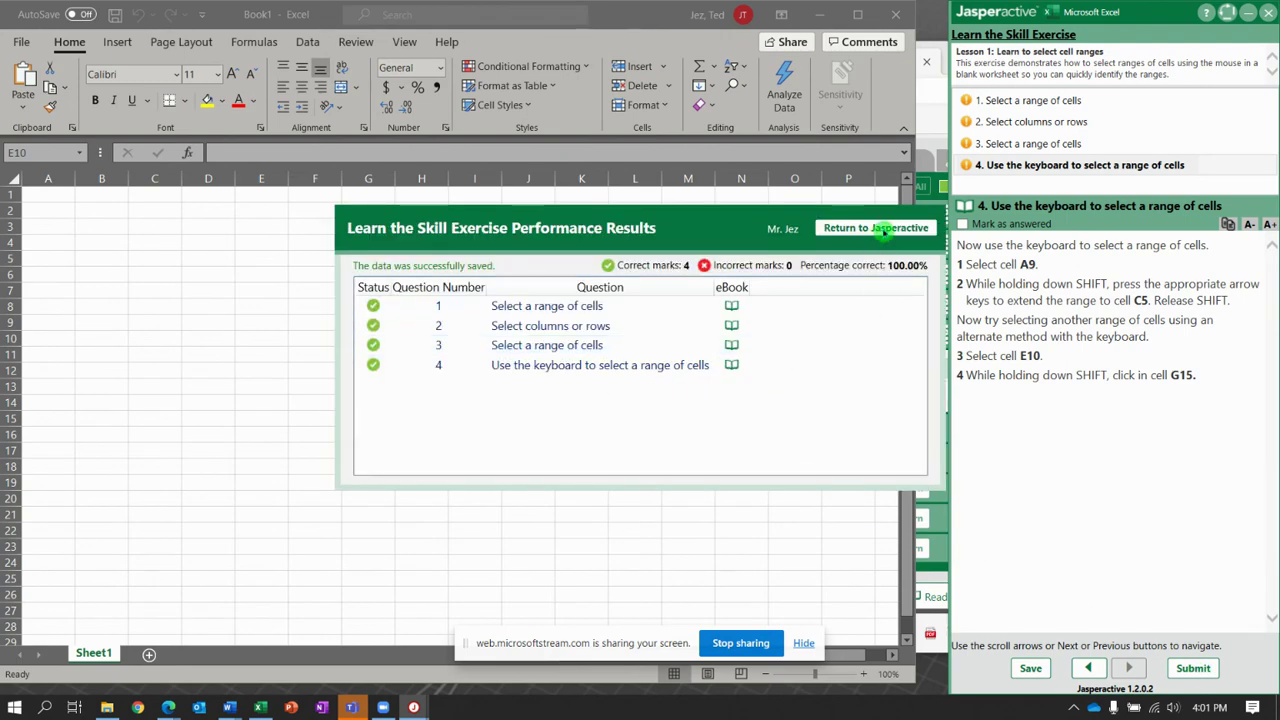
{"action": "left_click", "coordinate": [884, 228]}
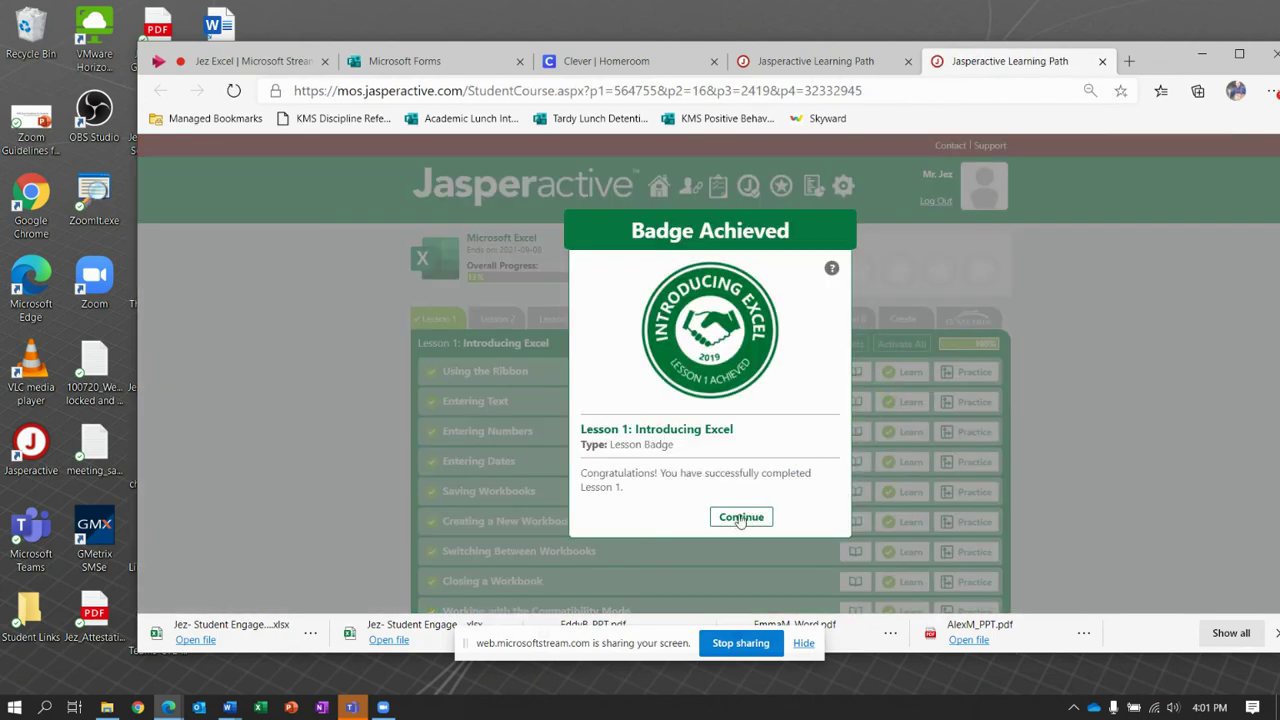
Dismiss the Introducing Excel lesson badge and The Go-Getter badge popups.
{"action": "left_click", "coordinate": [743, 520]}
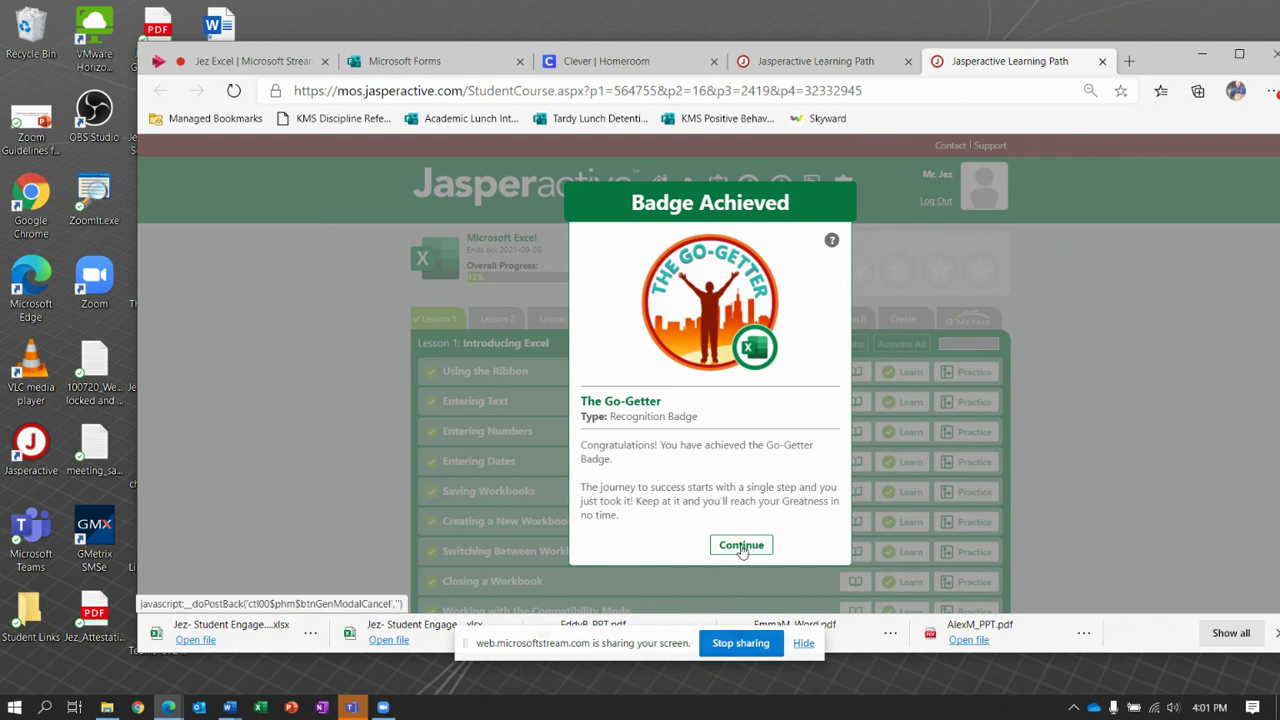
{"action": "left_click", "coordinate": [741, 545]}
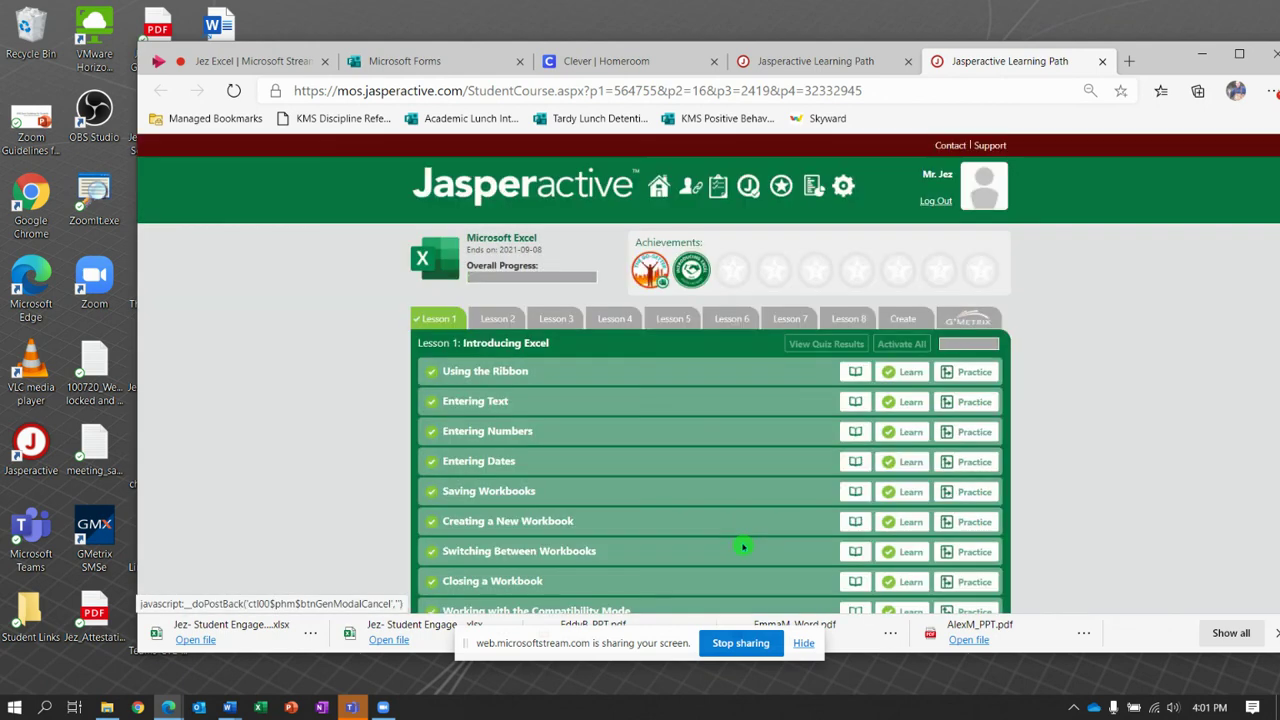